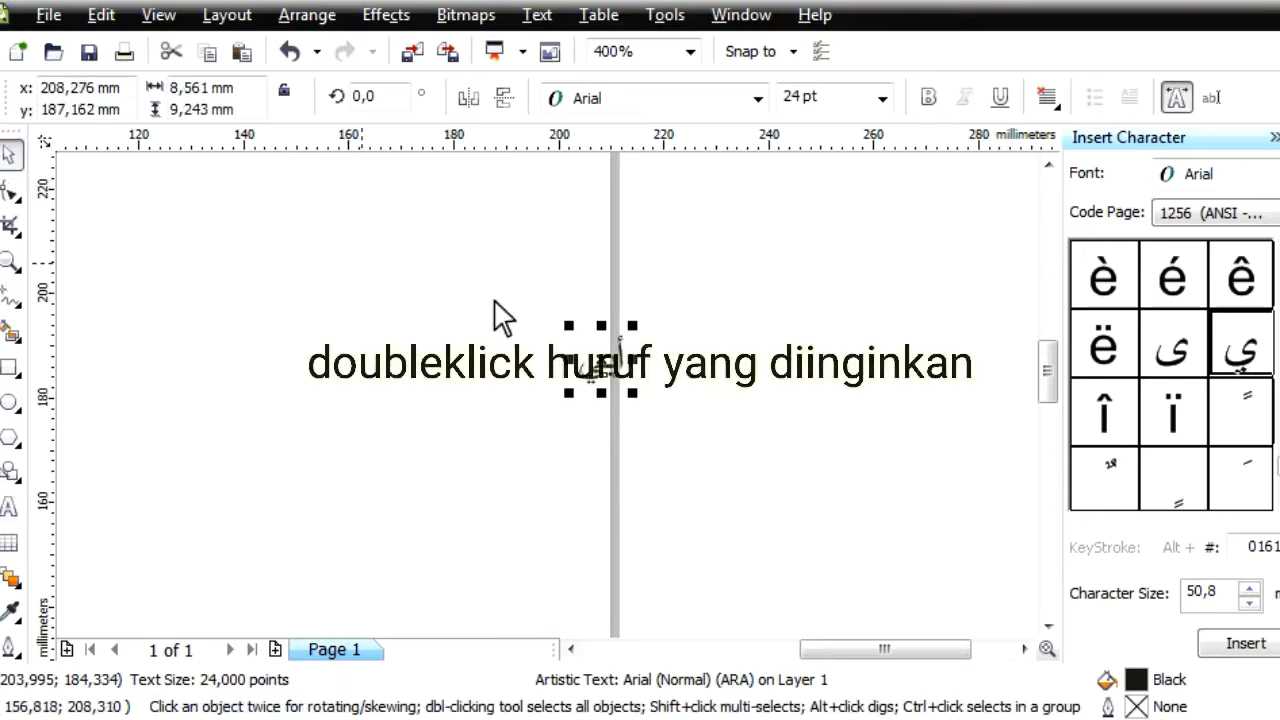
Move the Arabic word onto the page and scale it up to about 160 mm wide and 173 mm high
scroll(549, 402, down, 1)
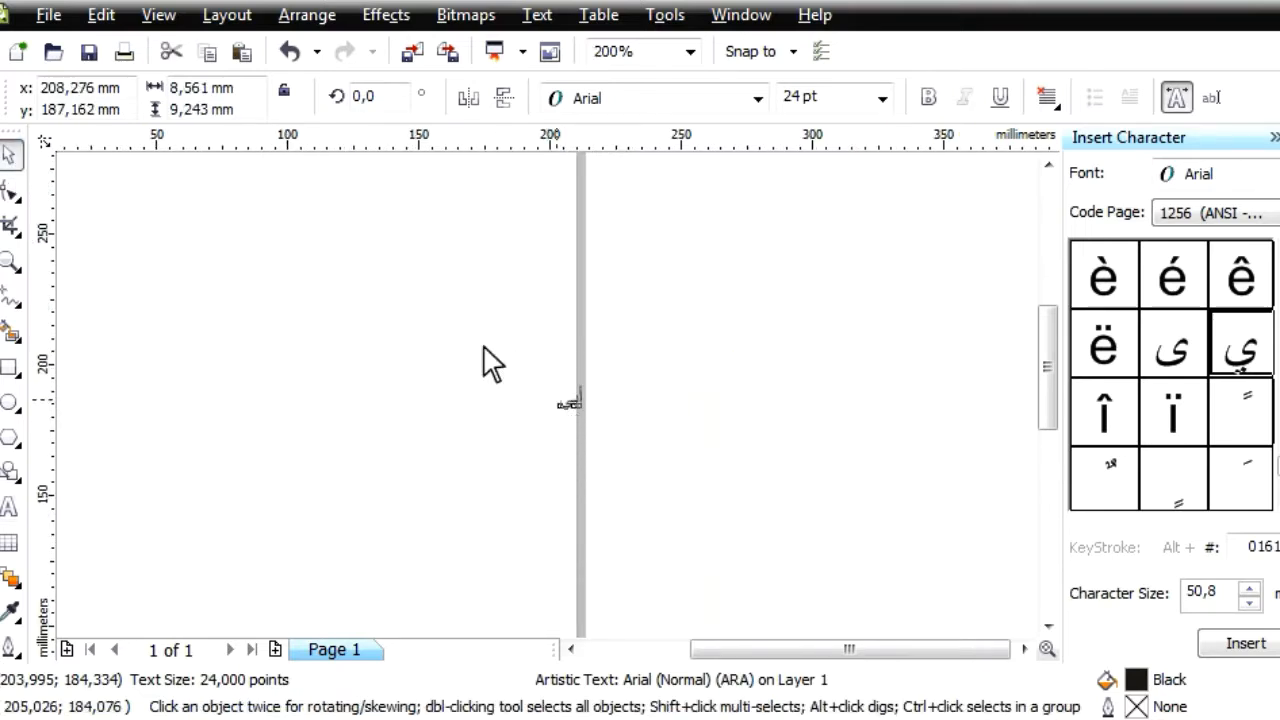
drag(578, 408, 377, 269)
click(832, 98)
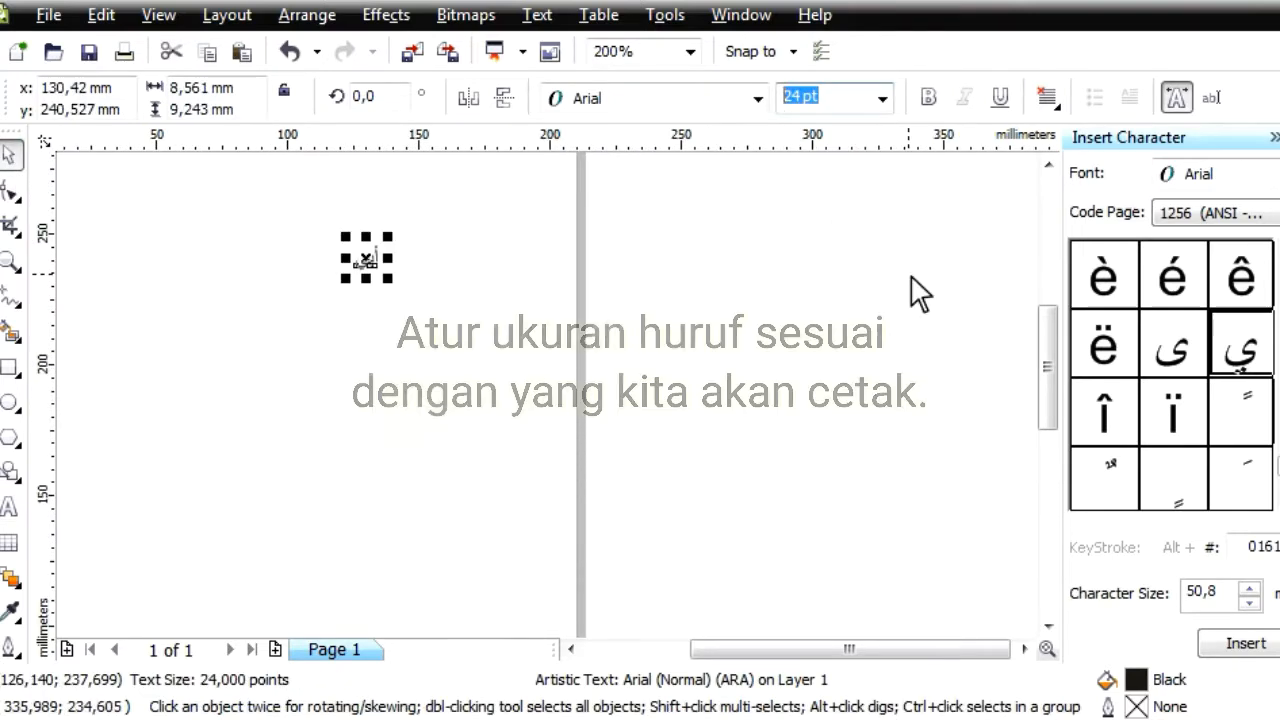
drag(400, 278, 676, 530)
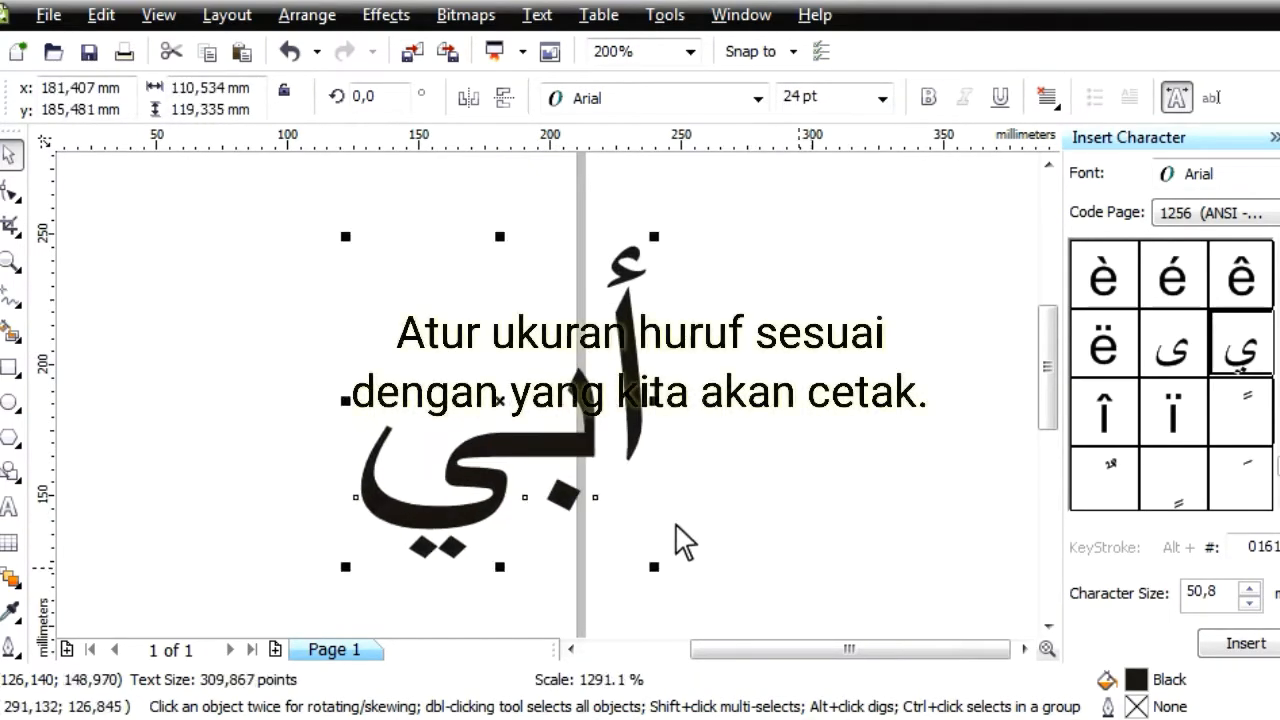
scroll(676, 526, down, 1)
drag(547, 427, 689, 491)
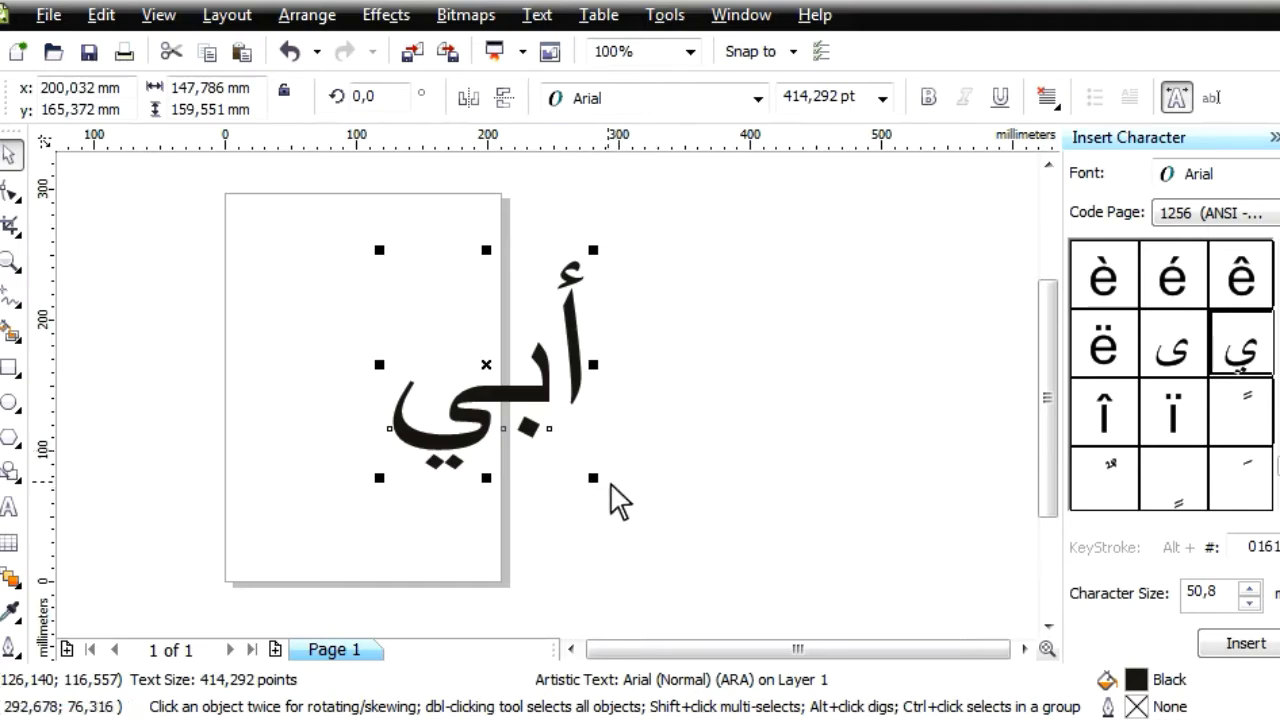
drag(600, 482, 631, 518)
click(814, 294)
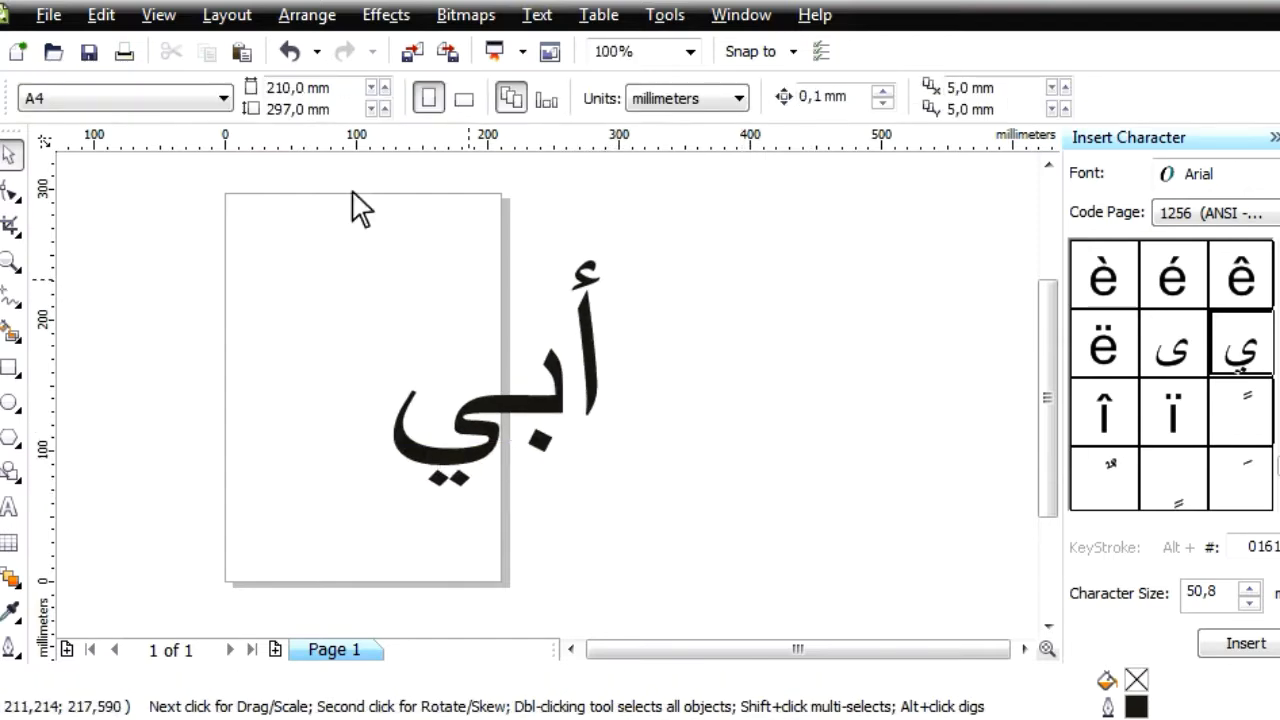
Set a custom page size of 240 mm wide by 500 mm high
click(60, 100)
click(143, 145)
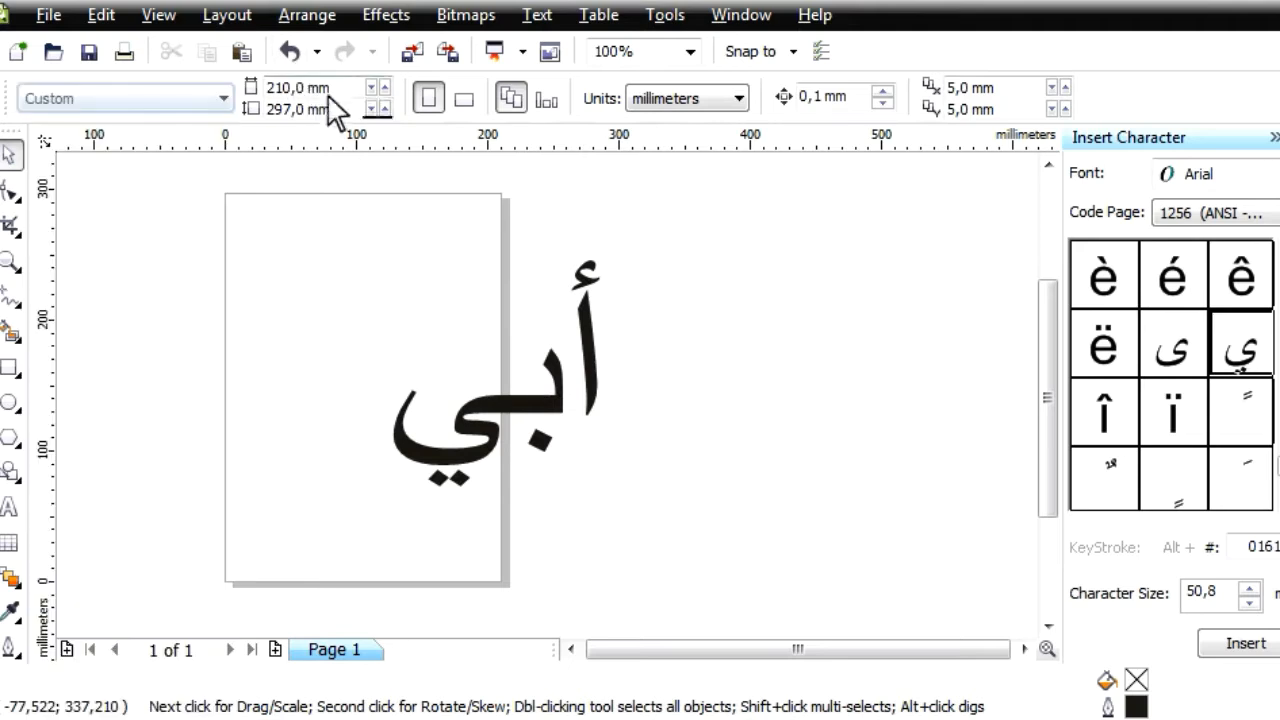
drag(333, 90, 196, 76)
text(240)
key(Tab)
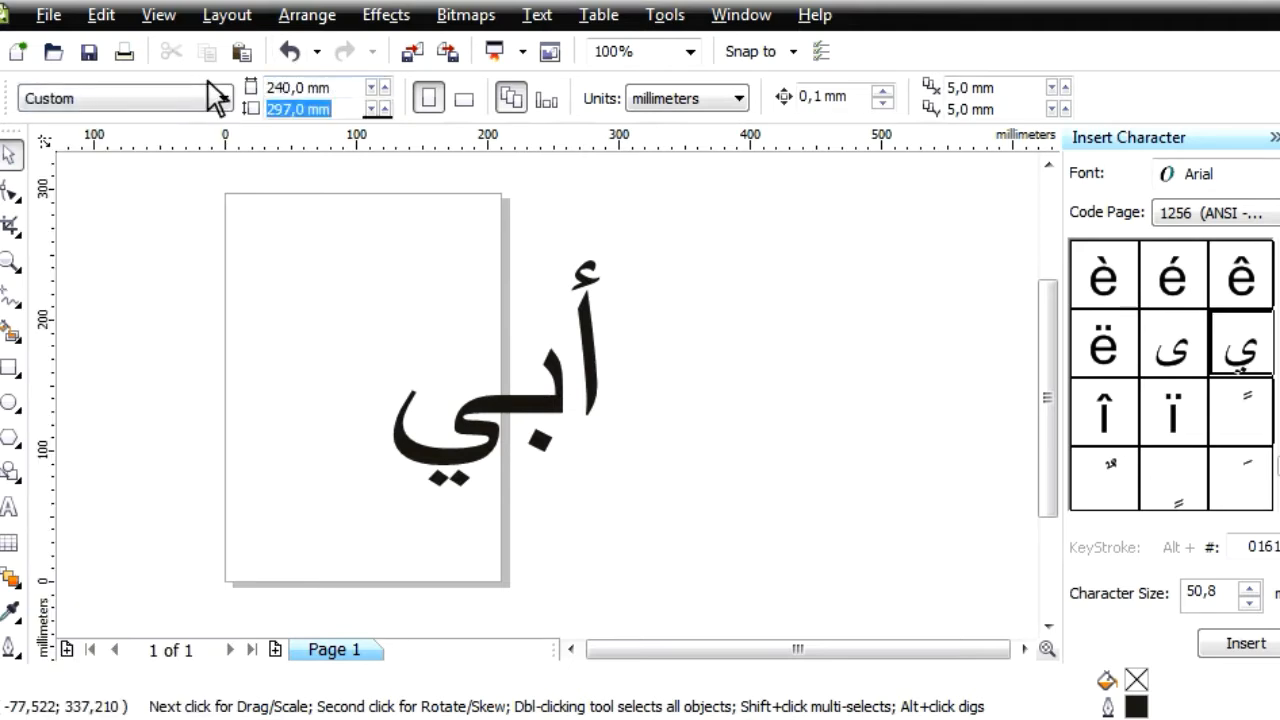
text(500)
key(Return)
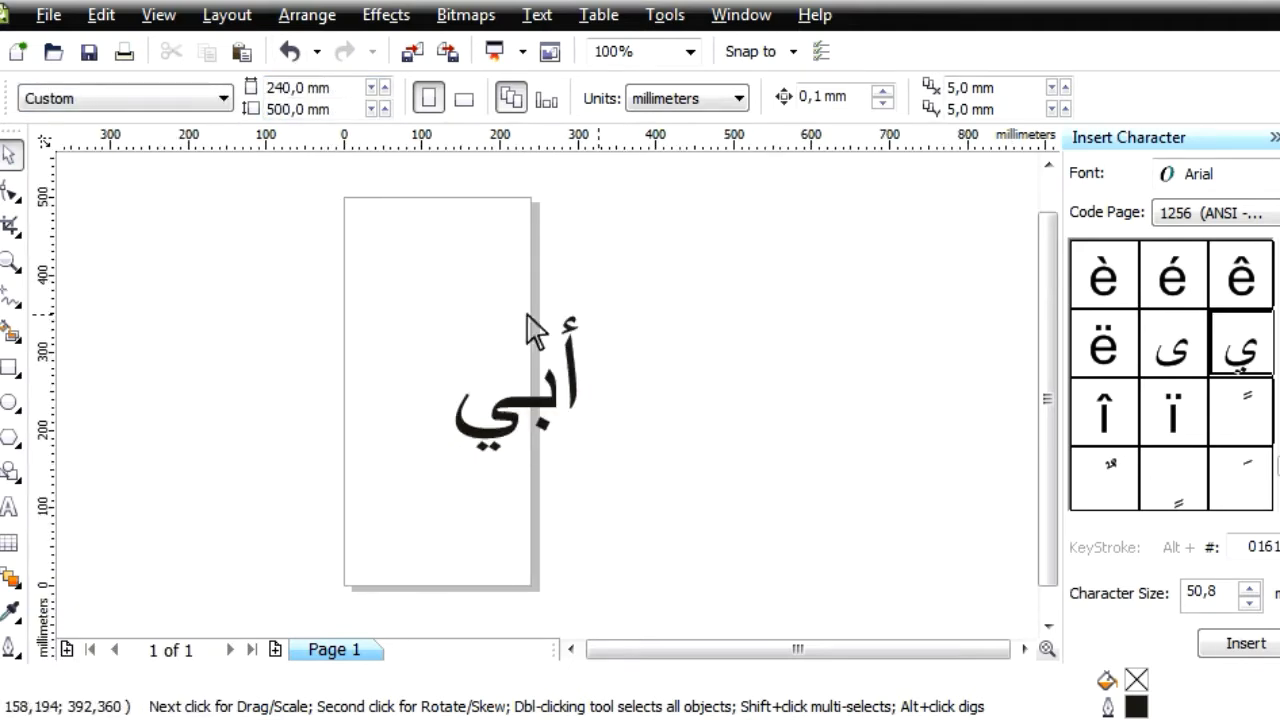
Move the Arabic word into the upper part of the page, centred at about x 127 mm, y 401 mm
drag(398, 282, 614, 460)
drag(506, 354, 434, 244)
click(621, 305)
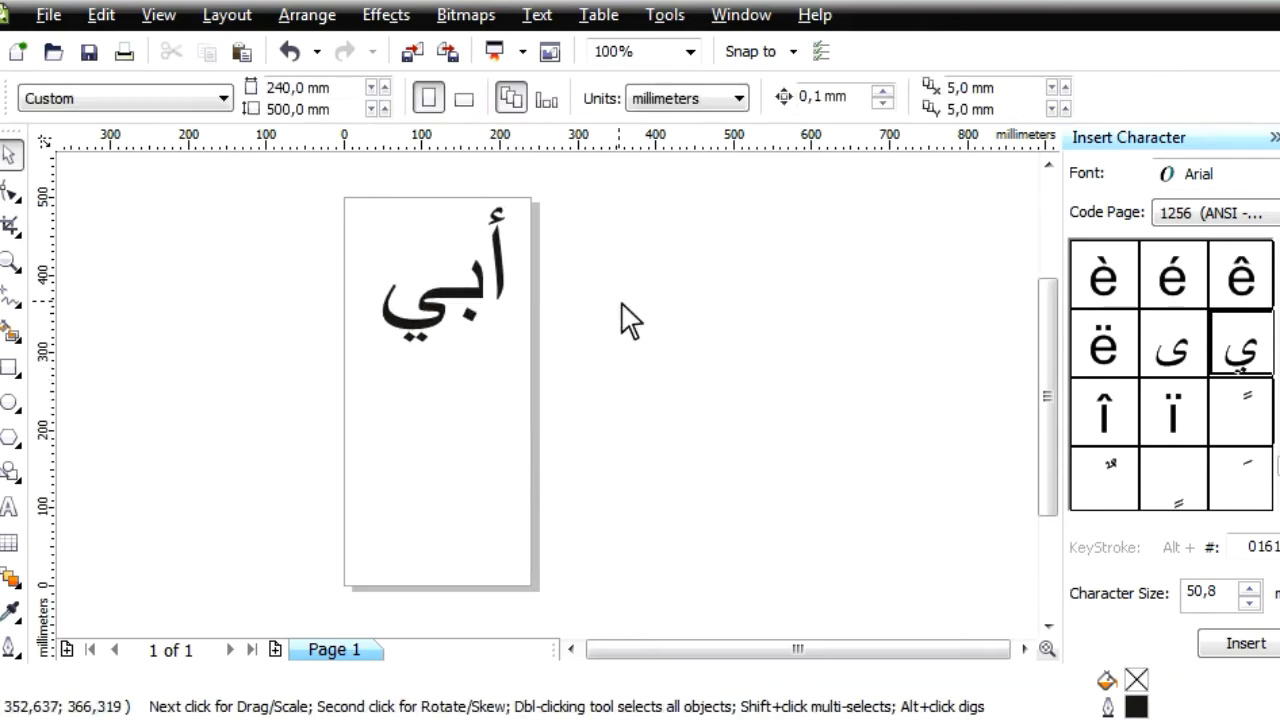
click(465, 295)
click(858, 97)
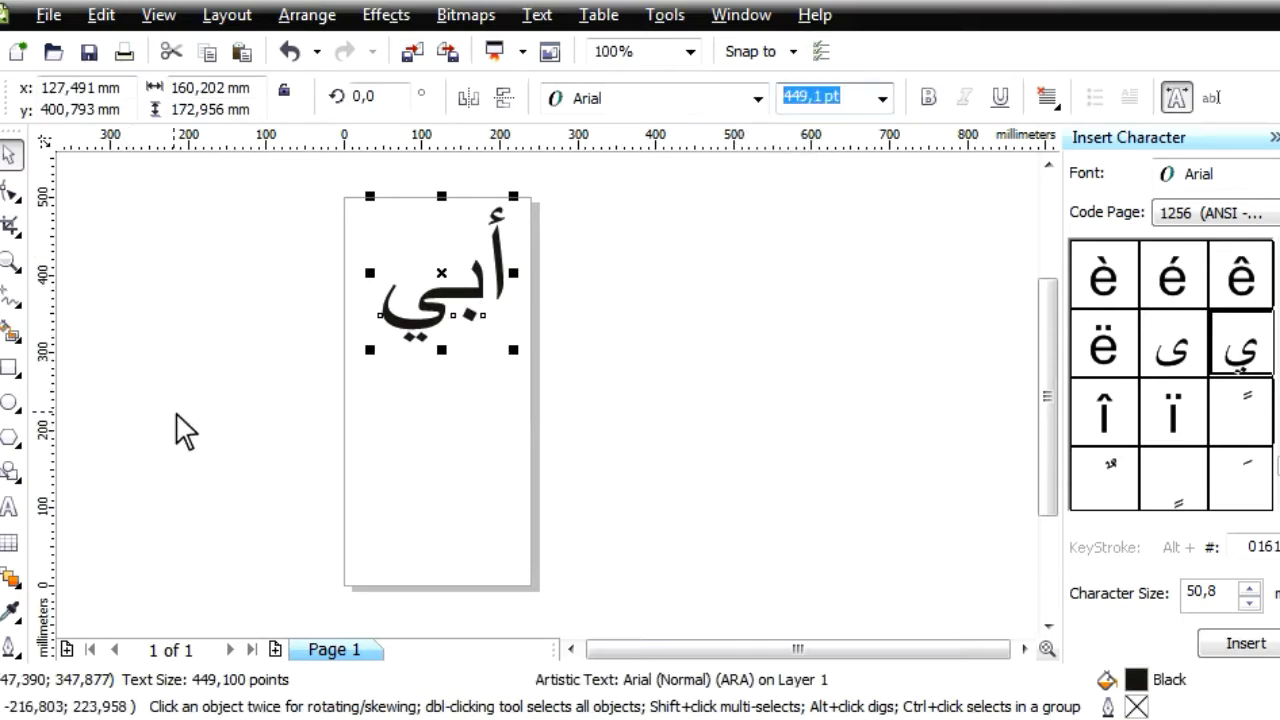
click(120, 508)
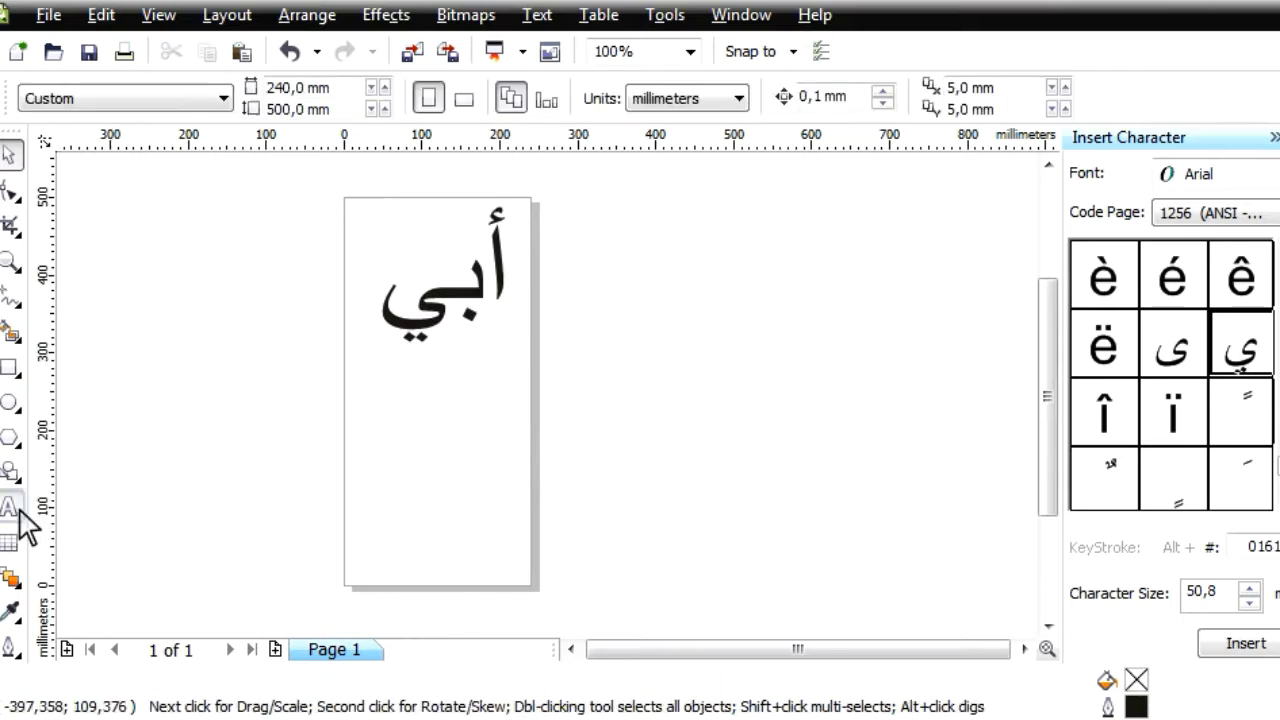
Start a new artistic text beside the page's edge and browse the insertable characters for Arabic letters
click(9, 507)
click(550, 410)
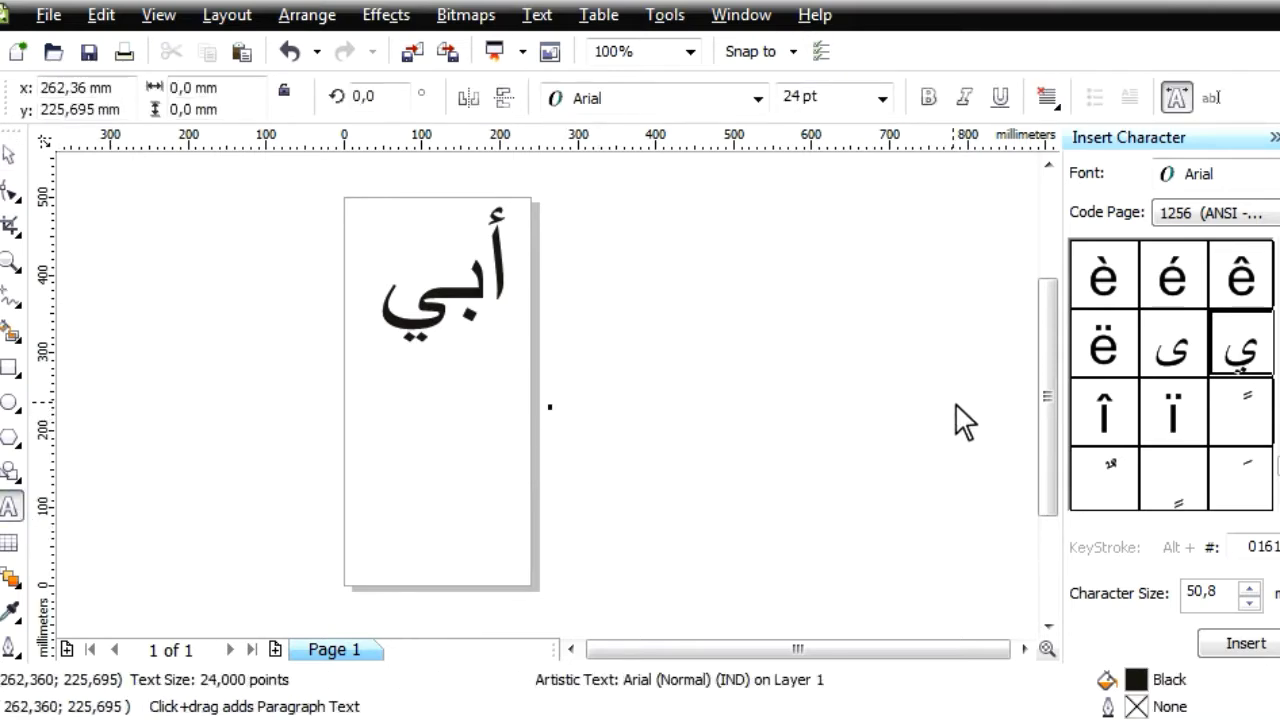
scroll(1250, 400, down, 3)
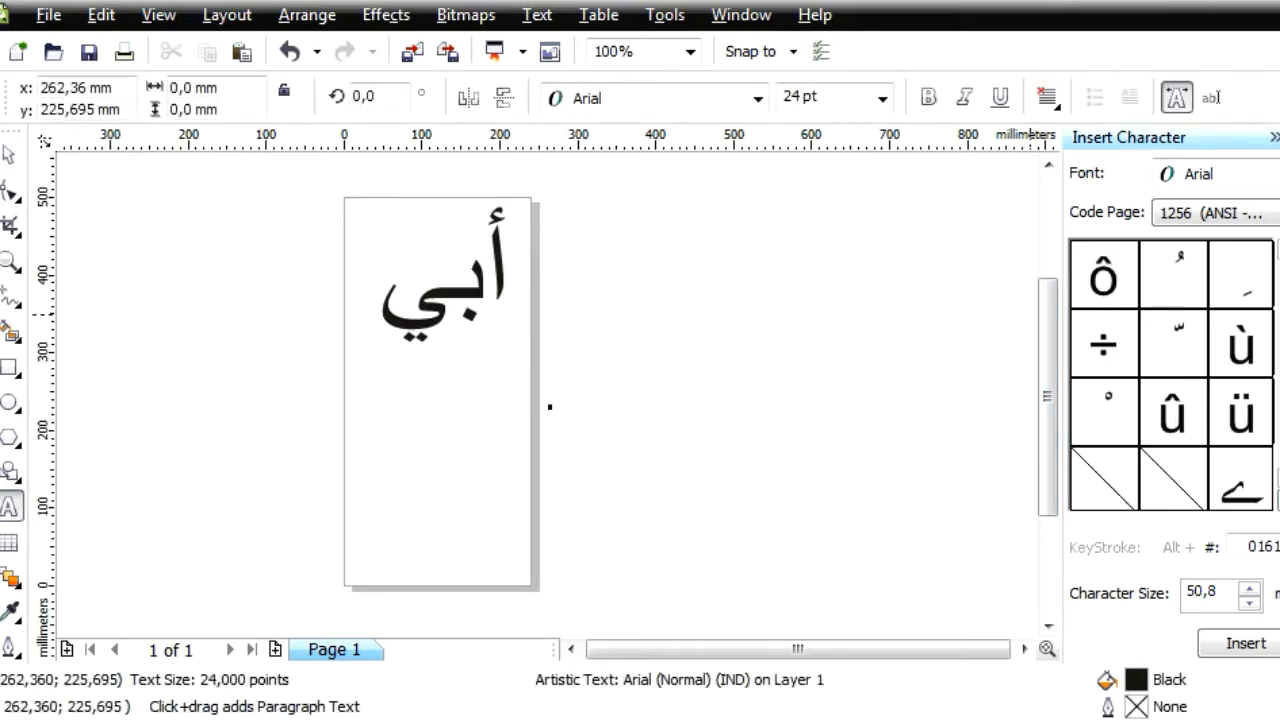
scroll(1172, 375, up, 10)
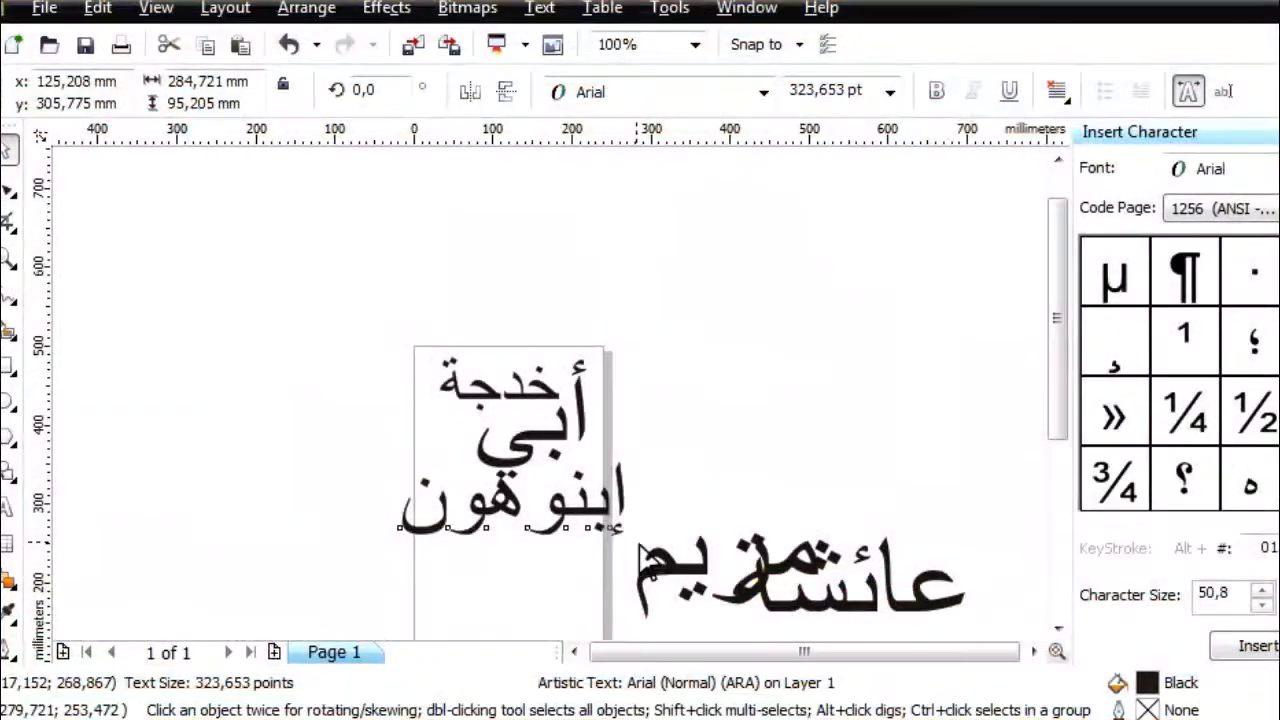
Shrink the third Arabic text line to fit the page width, and place the fourth line below it, scaled down to fit
drag(642, 548, 551, 534)
click(700, 580)
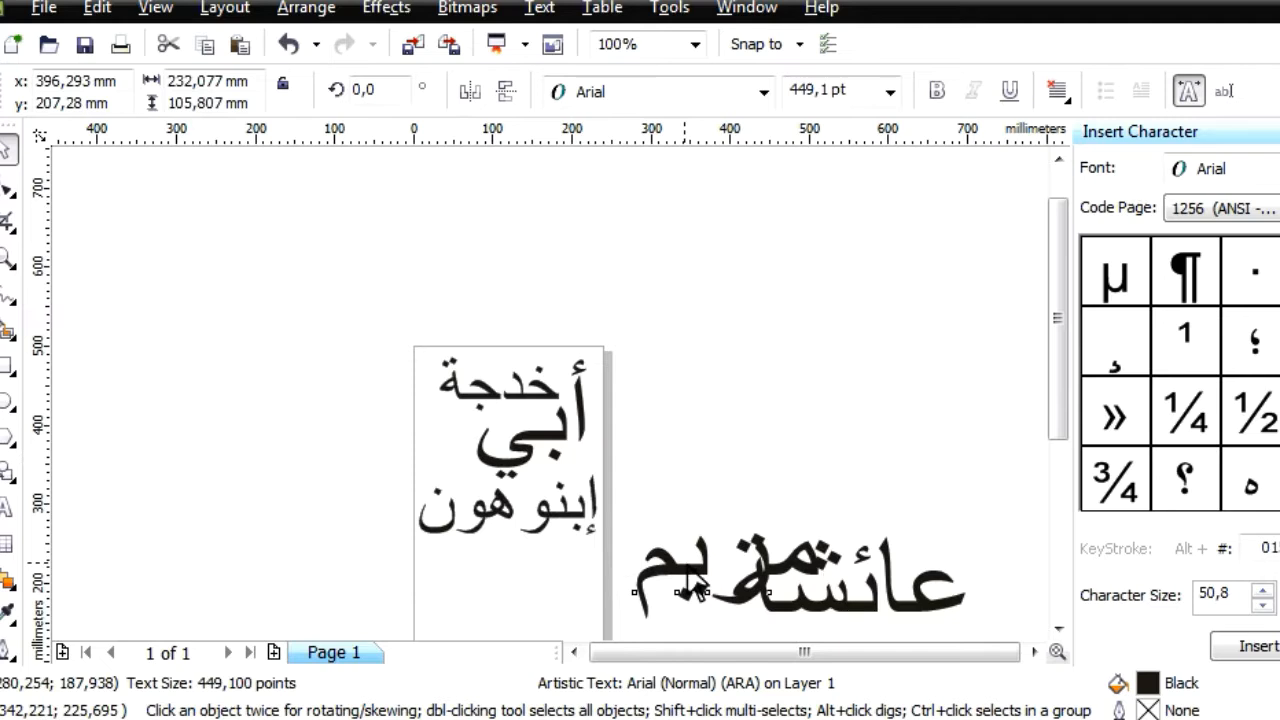
drag(693, 578, 473, 591)
scroll(594, 409, down, 3)
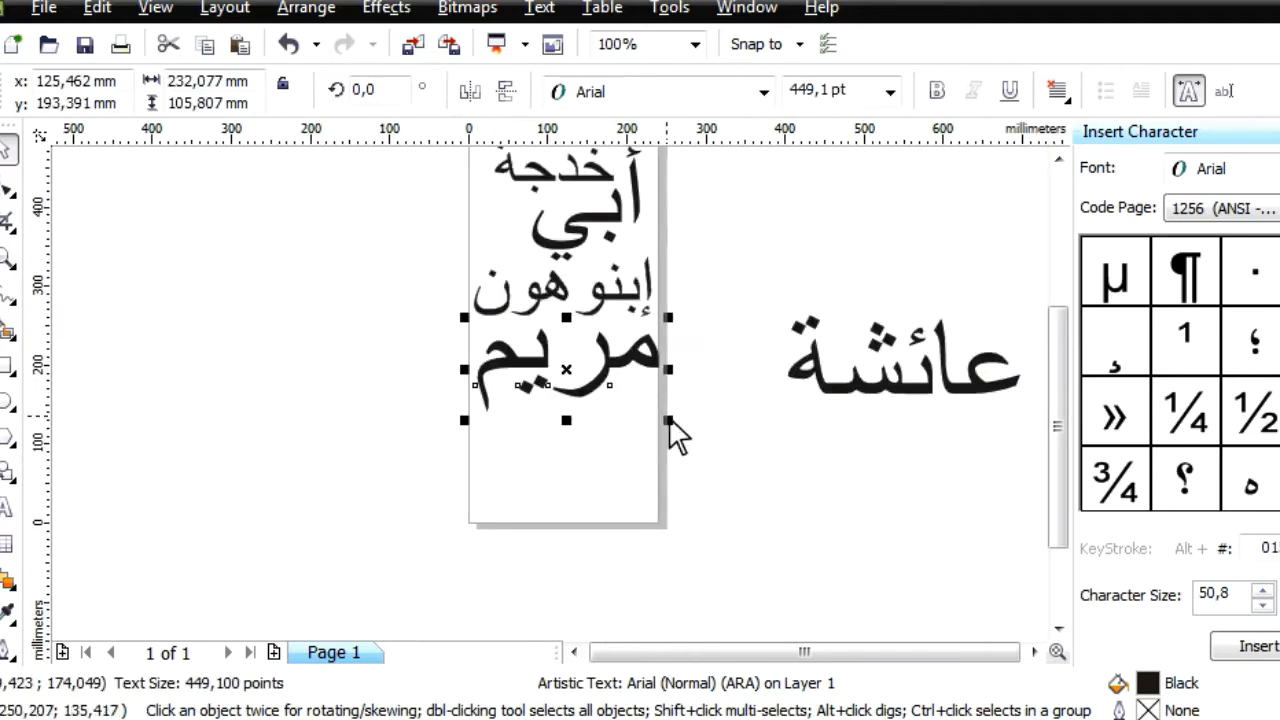
drag(669, 420, 636, 416)
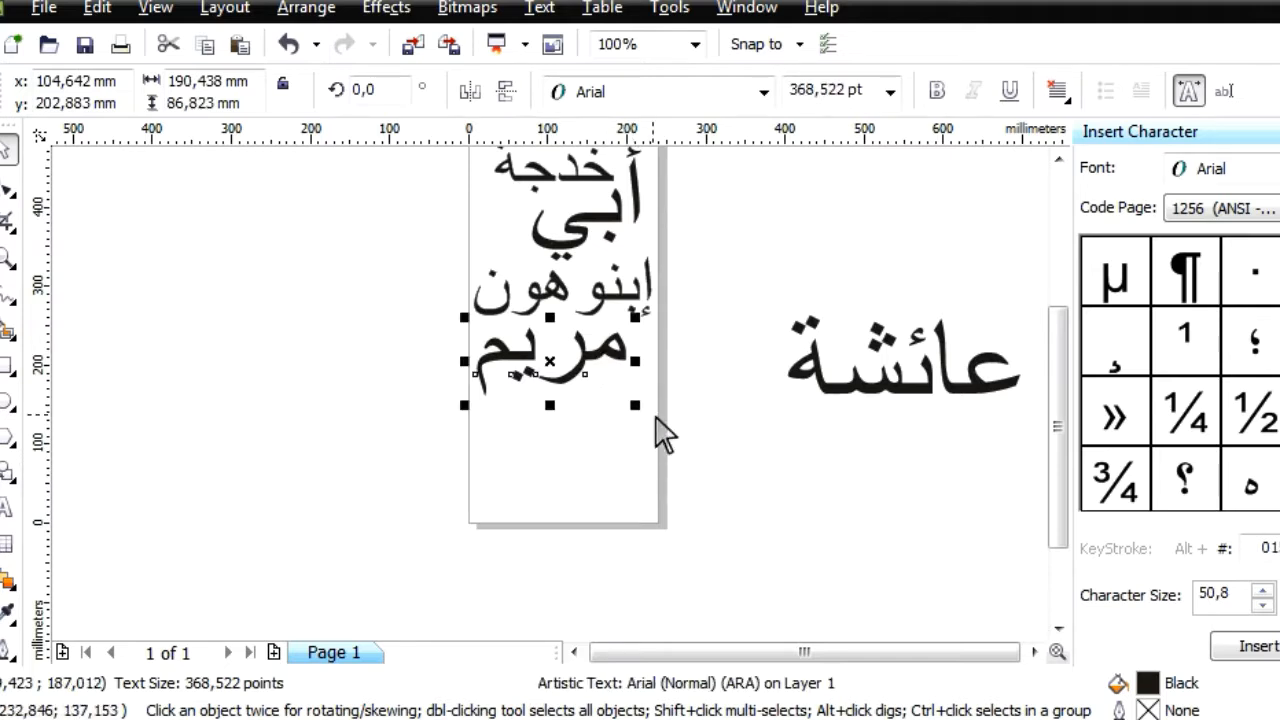
drag(635, 406, 626, 397)
Place the remaining Arabic text below the fourth line on the page, scaled down to about 177 mm wide
click(866, 390)
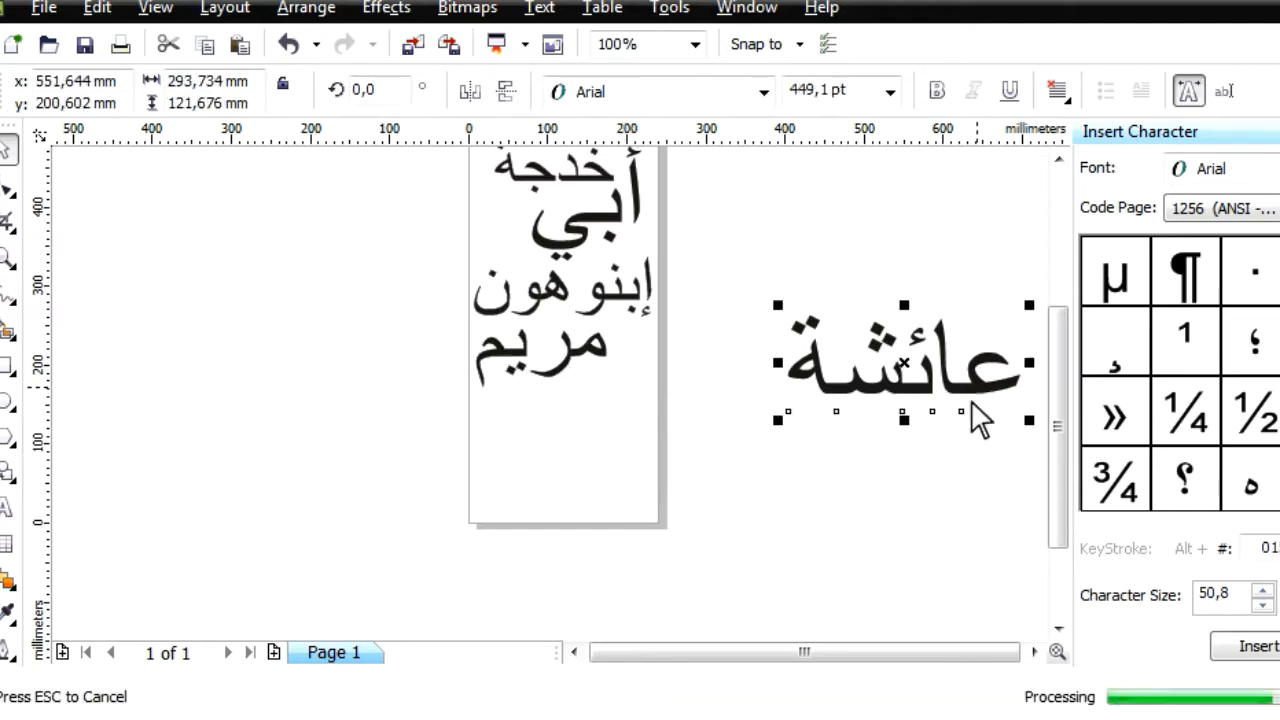
drag(1028, 404, 640, 445)
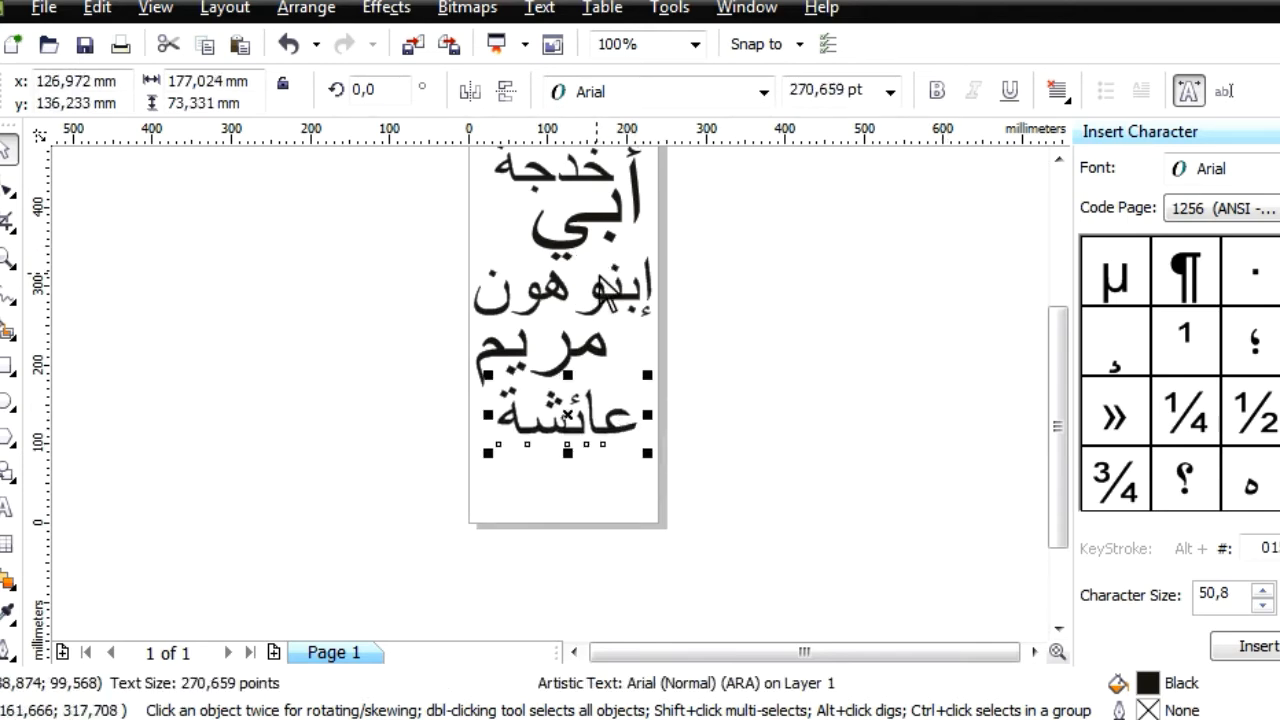
scroll(598, 280, up, 1)
scroll(553, 397, down, 1)
click(680, 440)
Try mirroring all five Arabic text lines horizontally, and undo the mirroring
drag(343, 212, 700, 668)
click(469, 91)
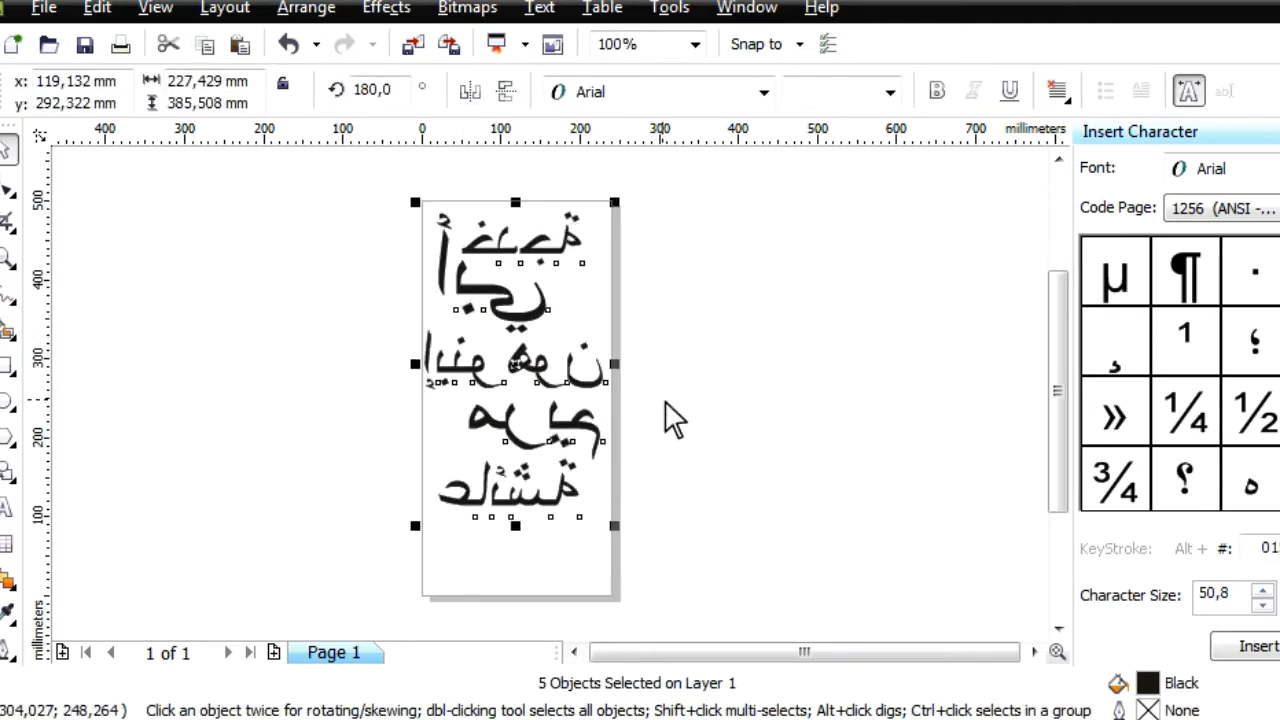
key(ctrl+z)
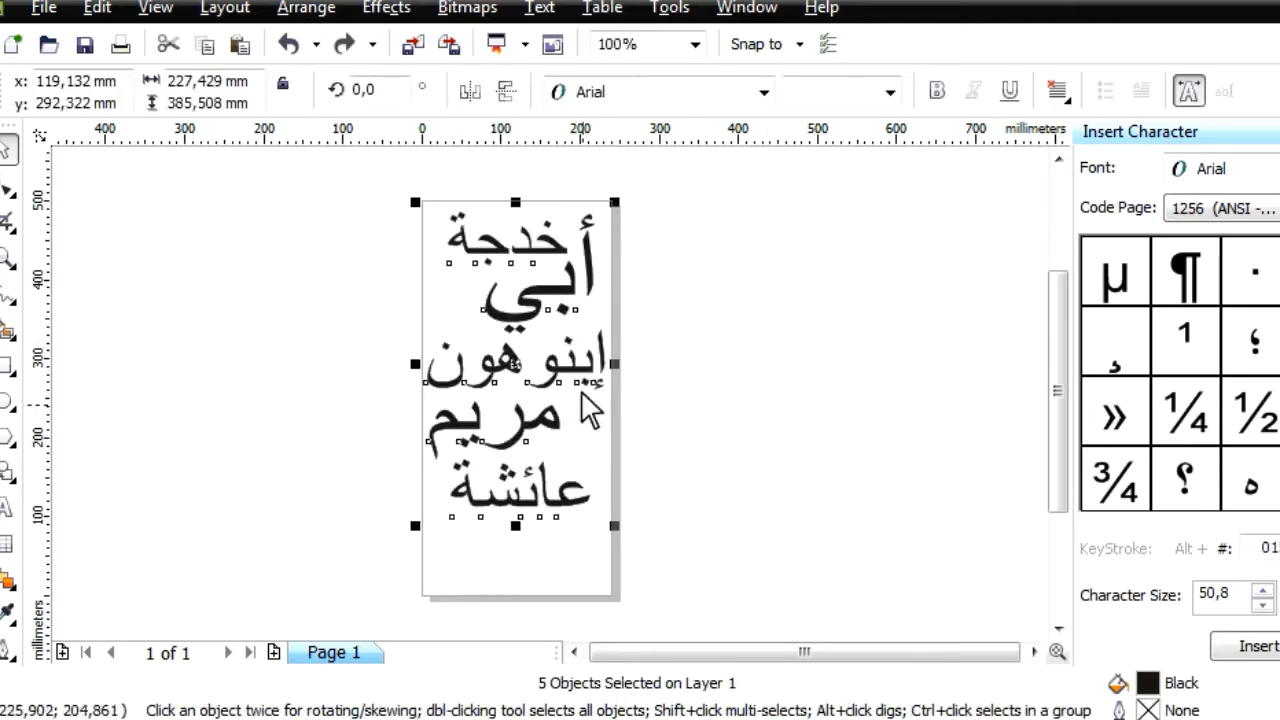
Convert the five Arabic text lines to curves and mirror them horizontally
click(766, 8)
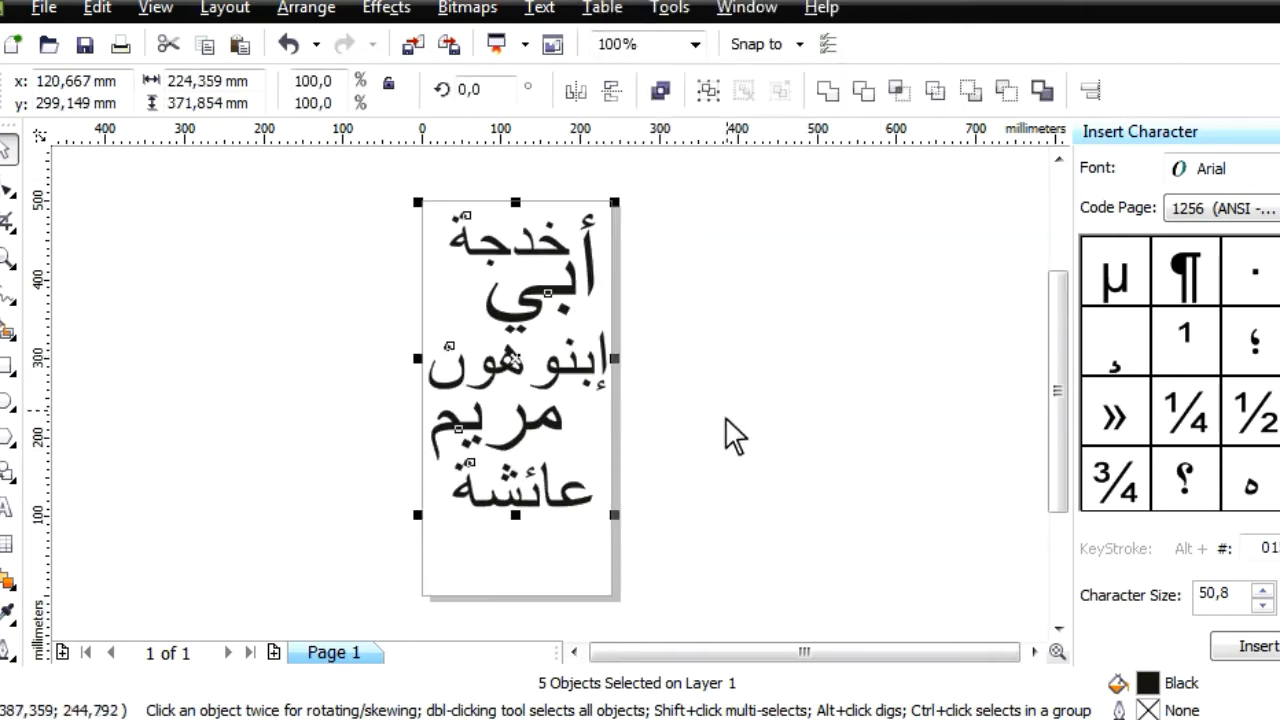
click(349, 214)
drag(349, 214, 689, 523)
click(578, 93)
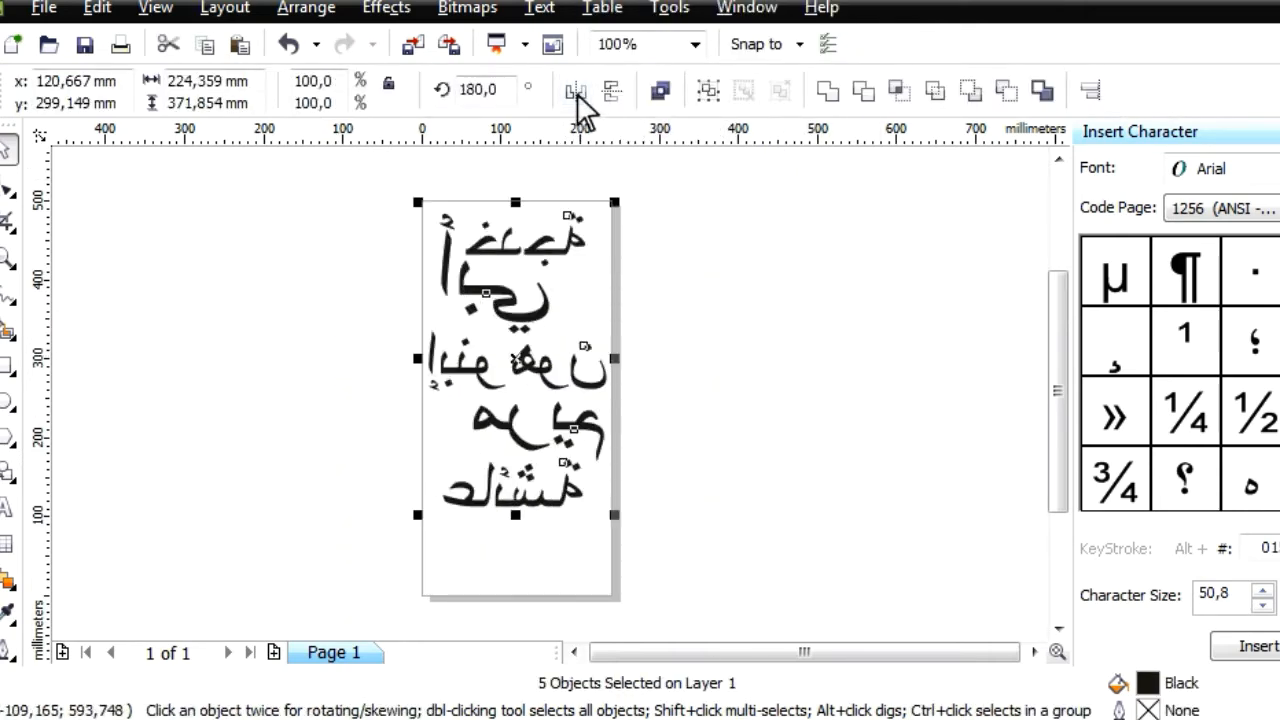
click(578, 93)
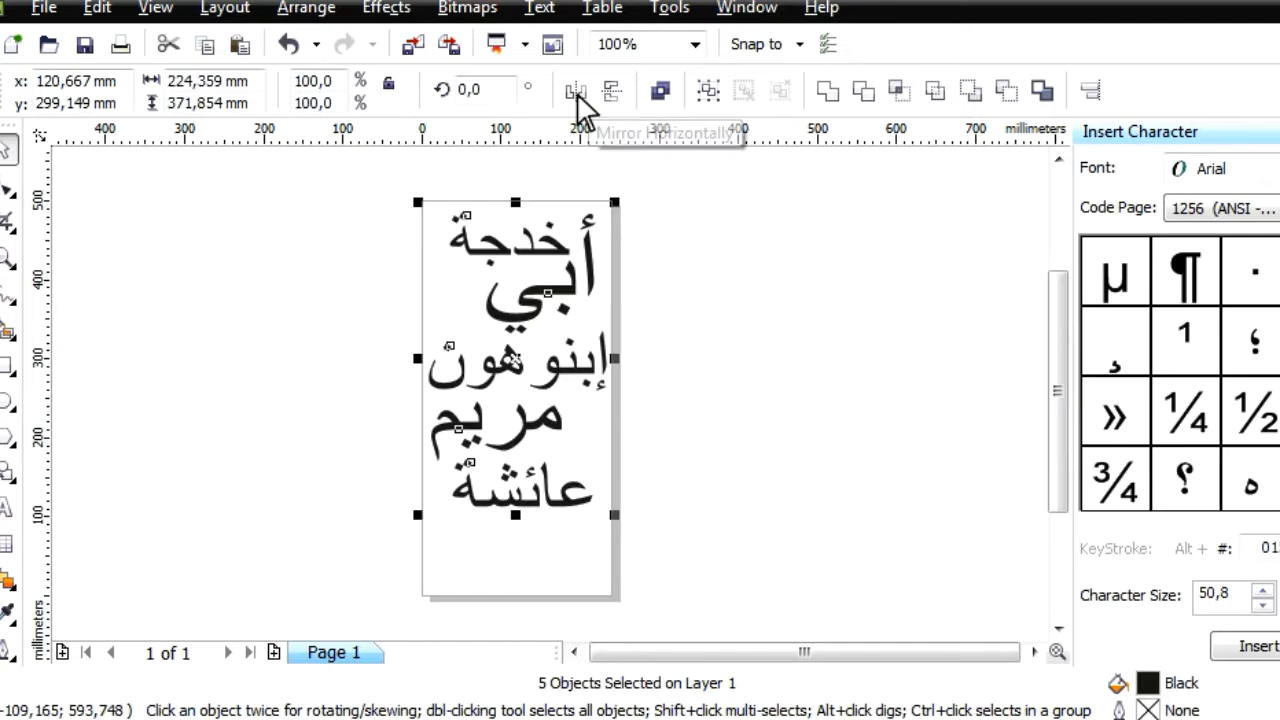
click(576, 93)
click(678, 466)
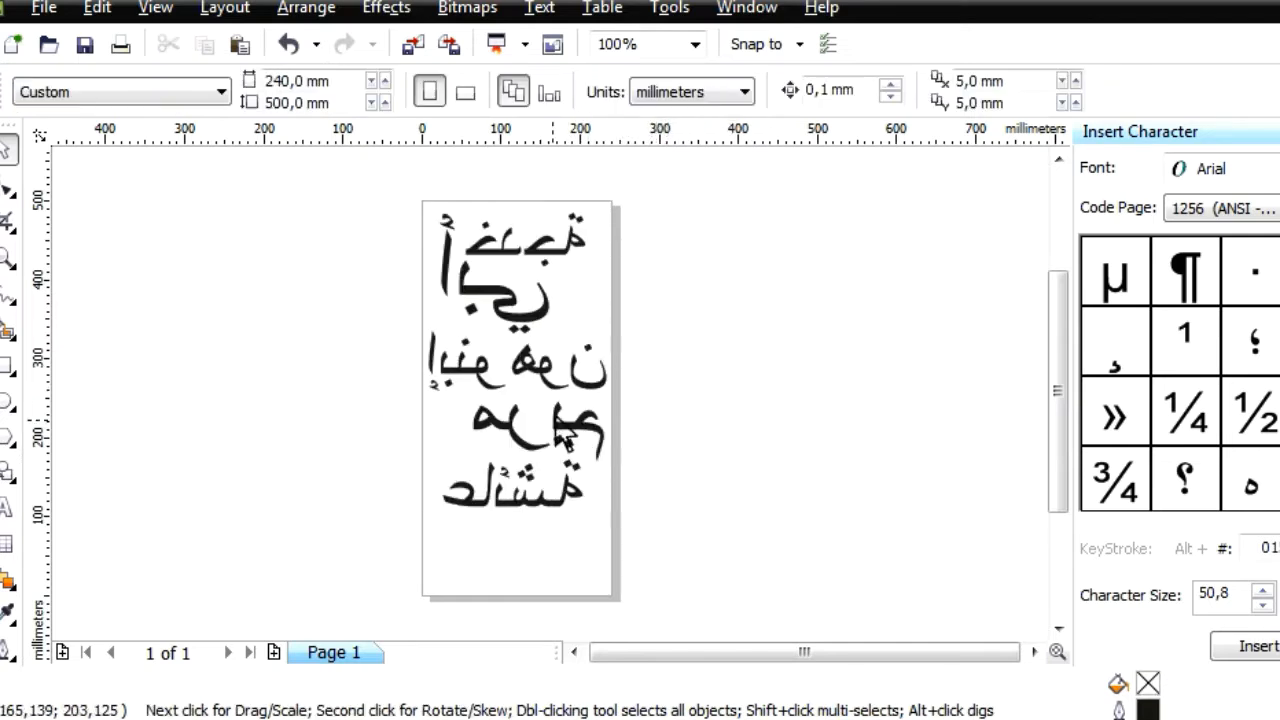
Shrink the third mirrored line slightly so it sits inside the page's right edge
click(43, 8)
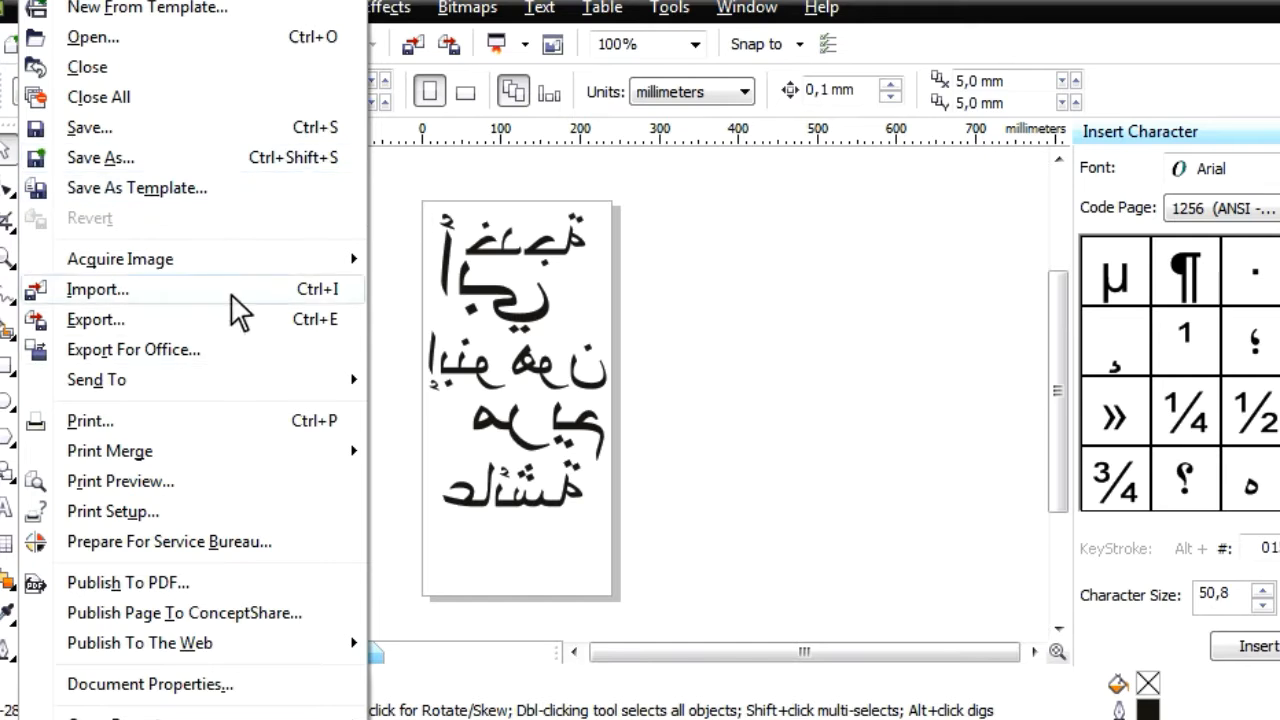
click(737, 420)
click(558, 378)
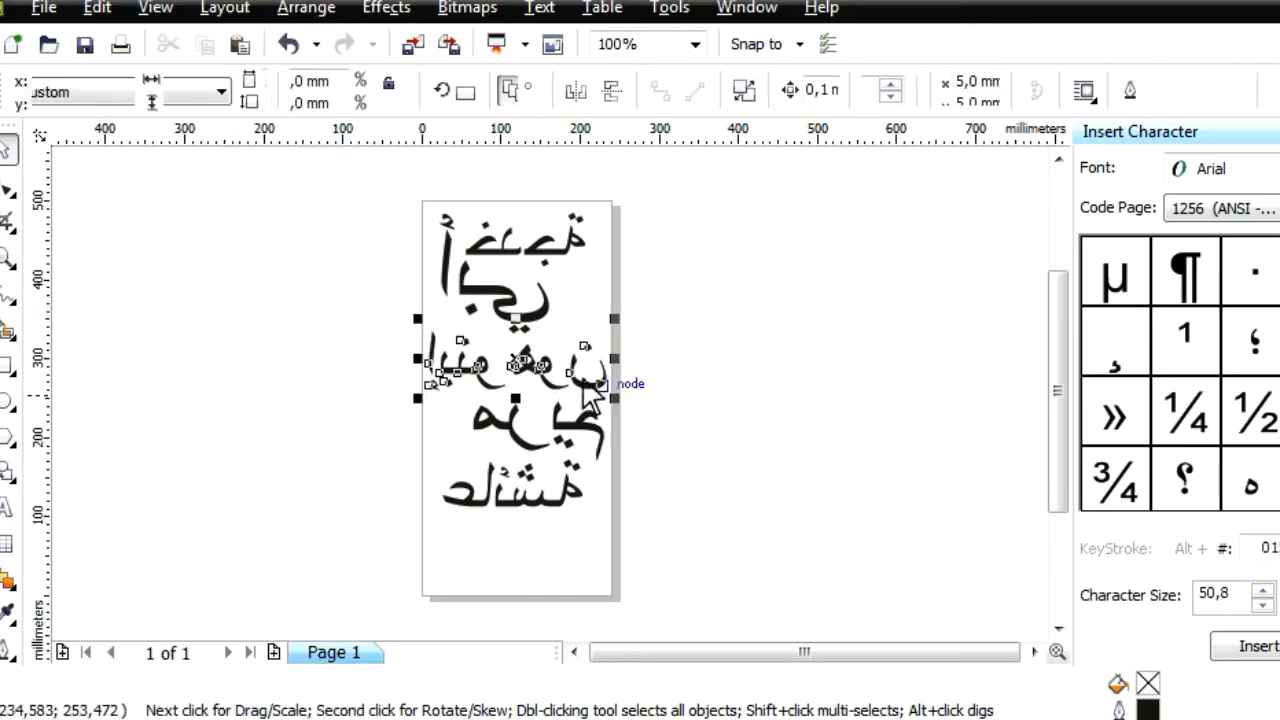
drag(632, 422, 586, 414)
scroll(560, 412, up, 1)
scroll(557, 414, up, 1)
scroll(570, 410, down, 1)
click(665, 372)
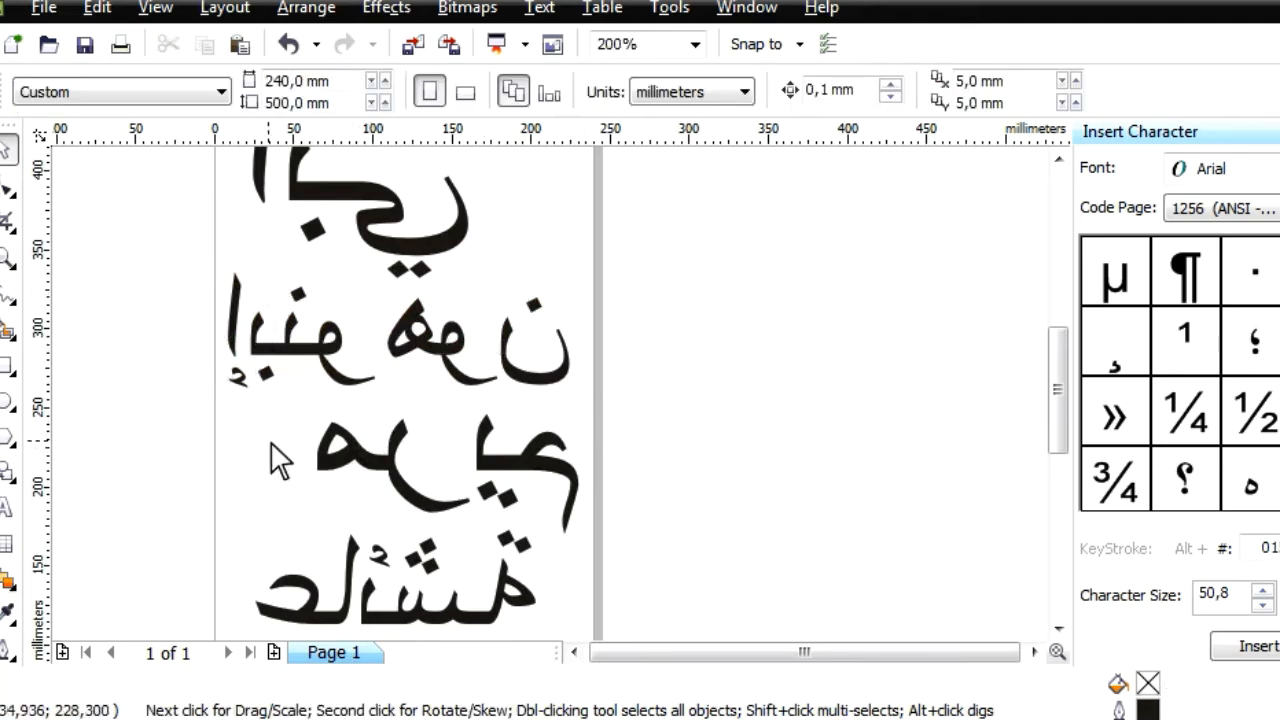
Move the fourth mirrored line to the page's left edge, and shift the fifth line left and up beneath it
drag(238, 420, 443, 434)
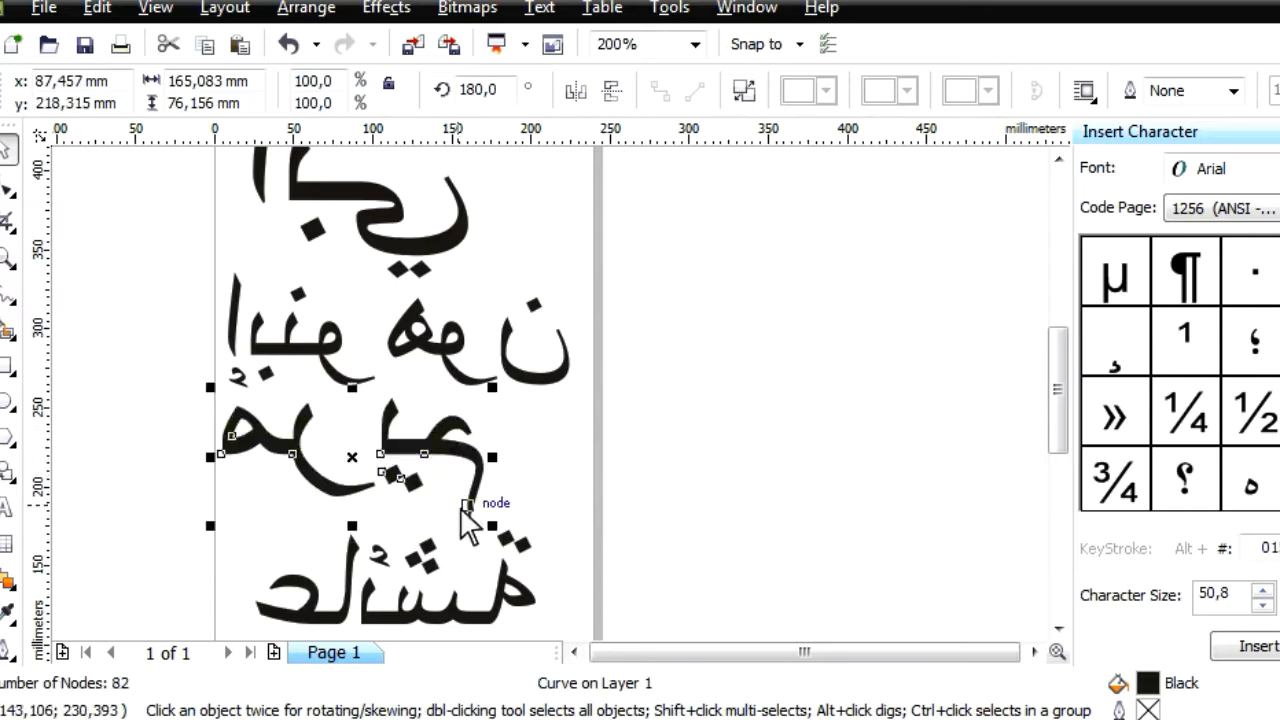
scroll(466, 520, down, 1)
scroll(532, 418, up, 1)
click(554, 426)
drag(569, 448, 533, 428)
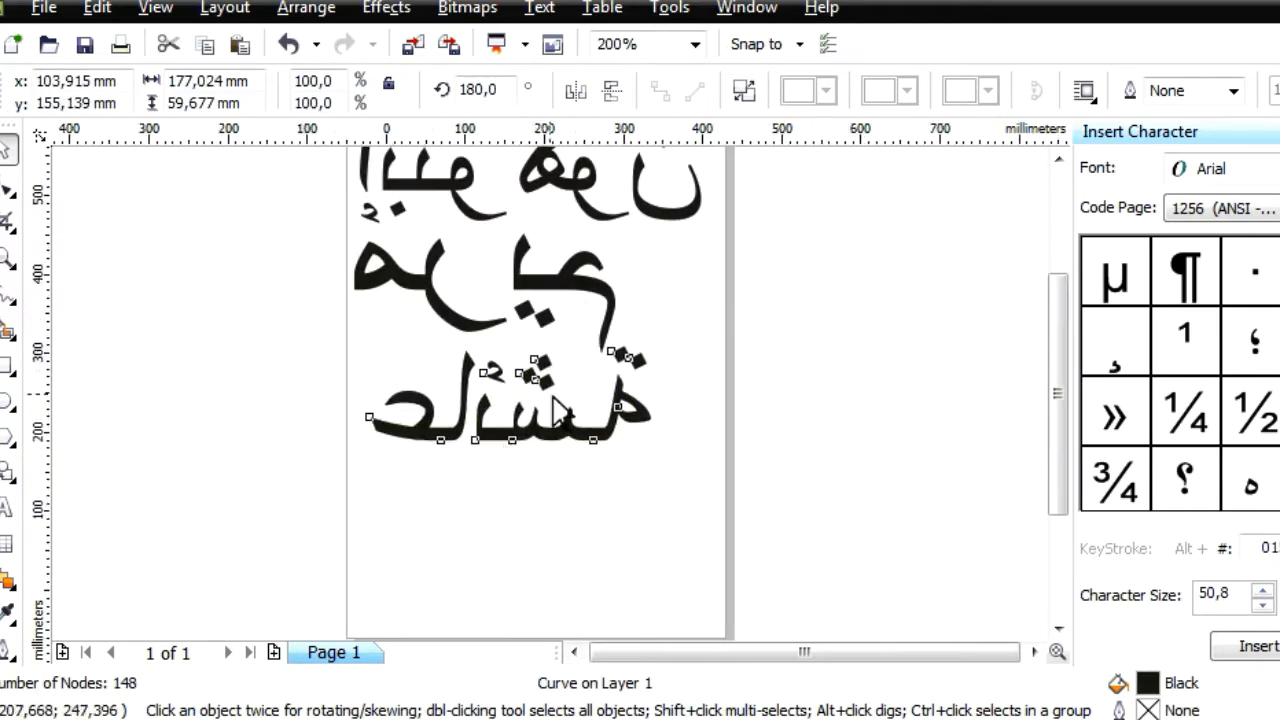
scroll(557, 409, down, 1)
scroll(650, 375, up, 1)
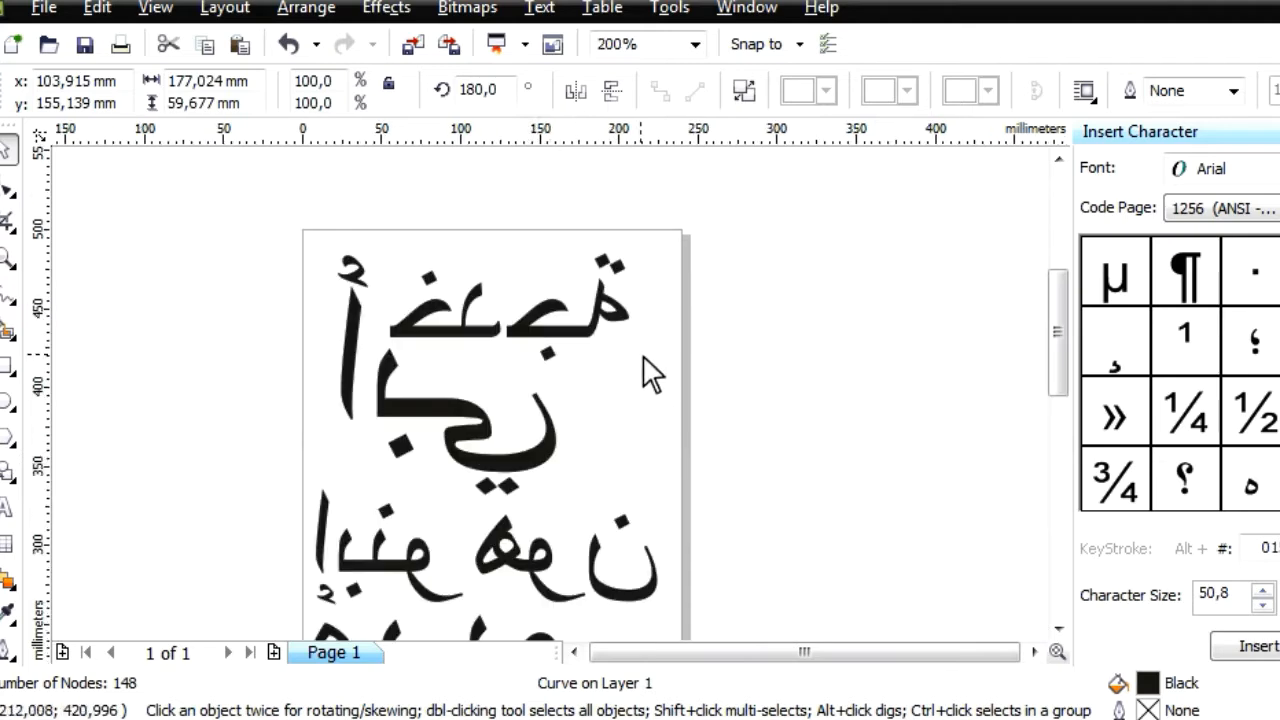
Export the mirrored layout to the Desktop as a PNG named "order arab", with no transparency and interlacing on
click(43, 8)
click(527, 375)
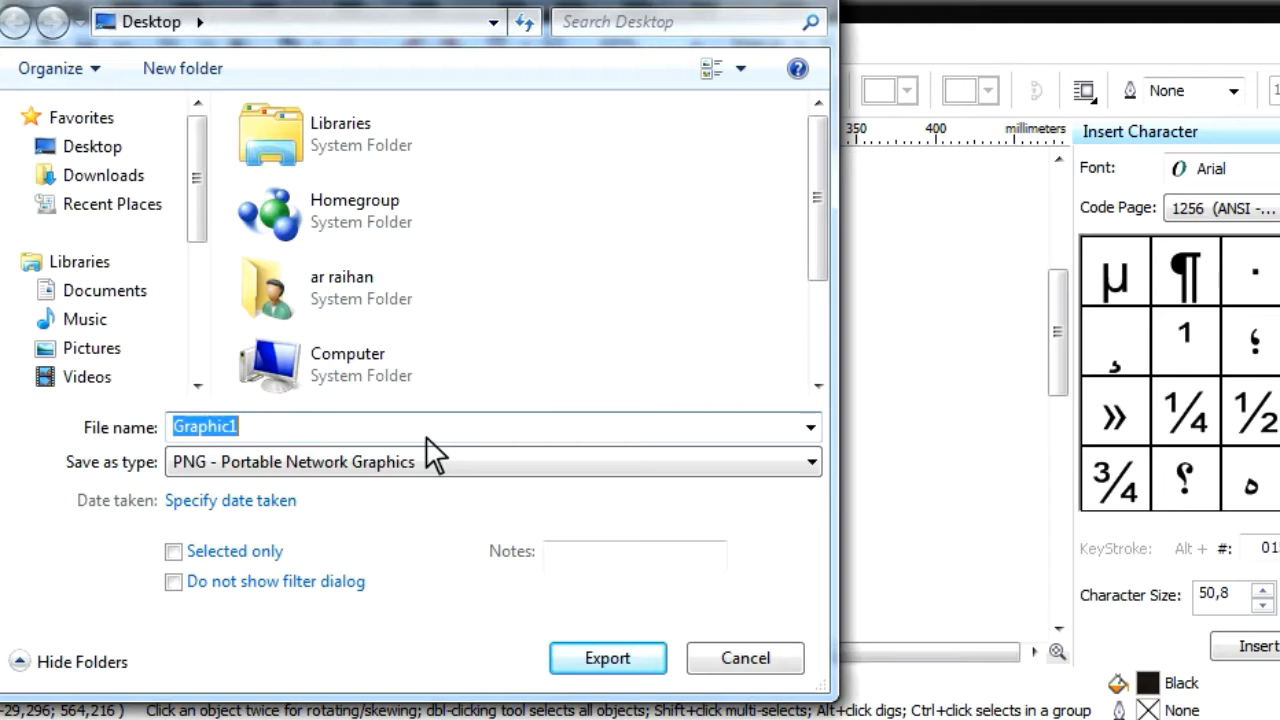
text(teh yuyun)
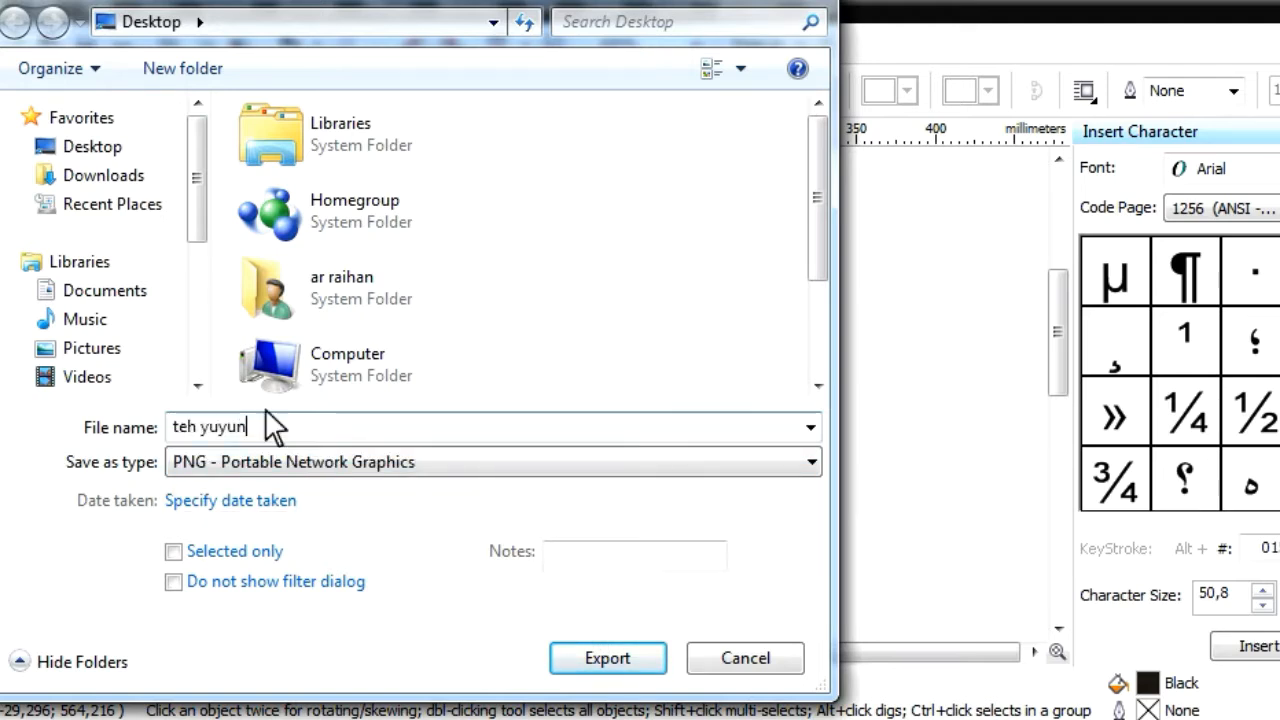
drag(262, 427, 112, 425)
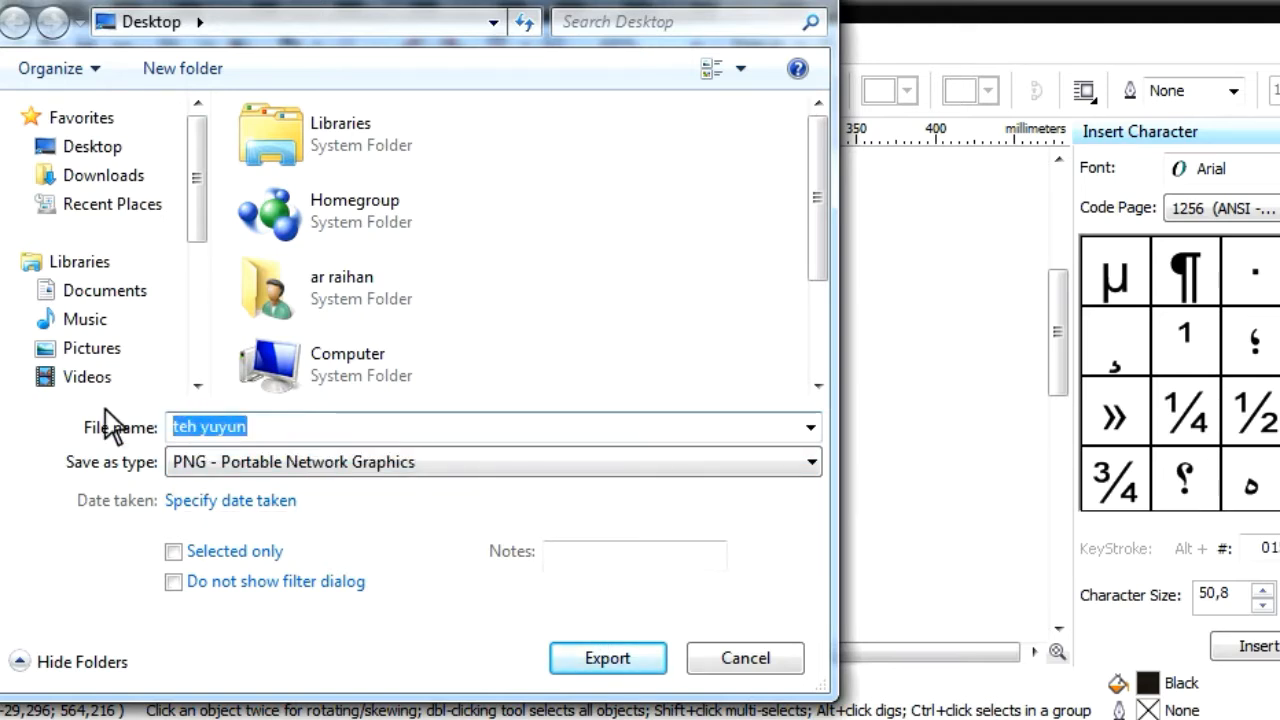
text(order arab)
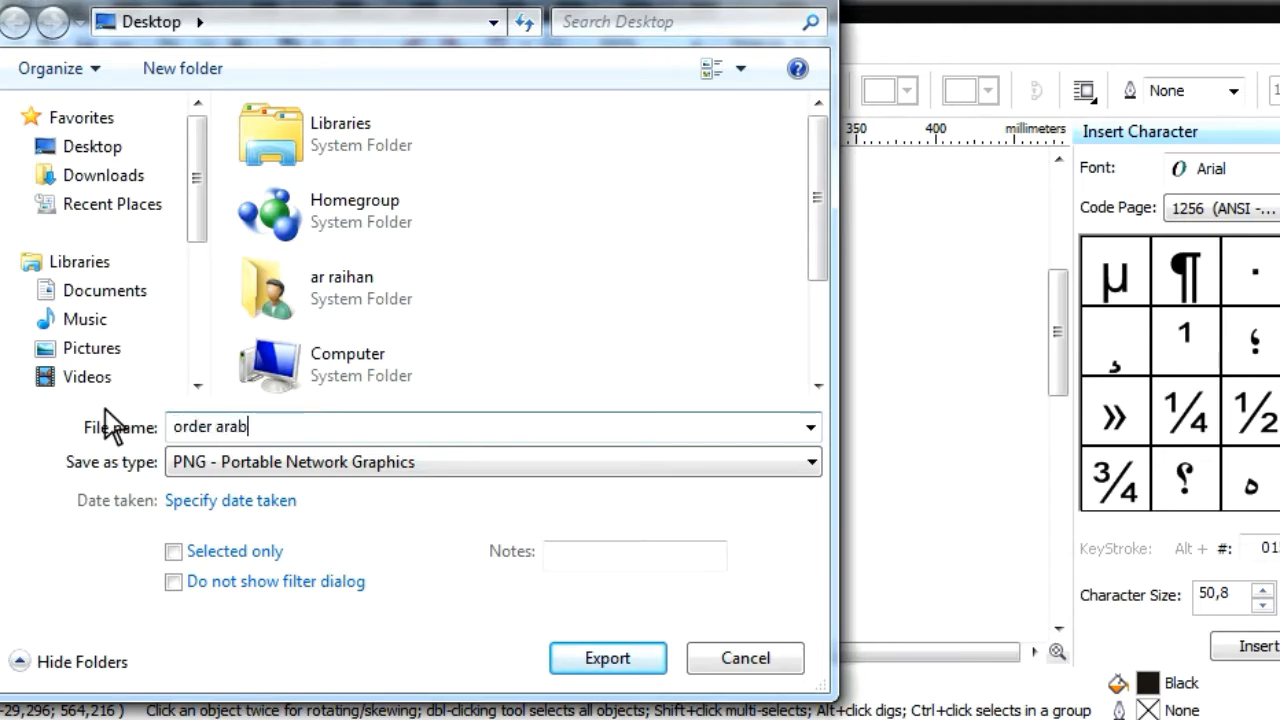
click(588, 662)
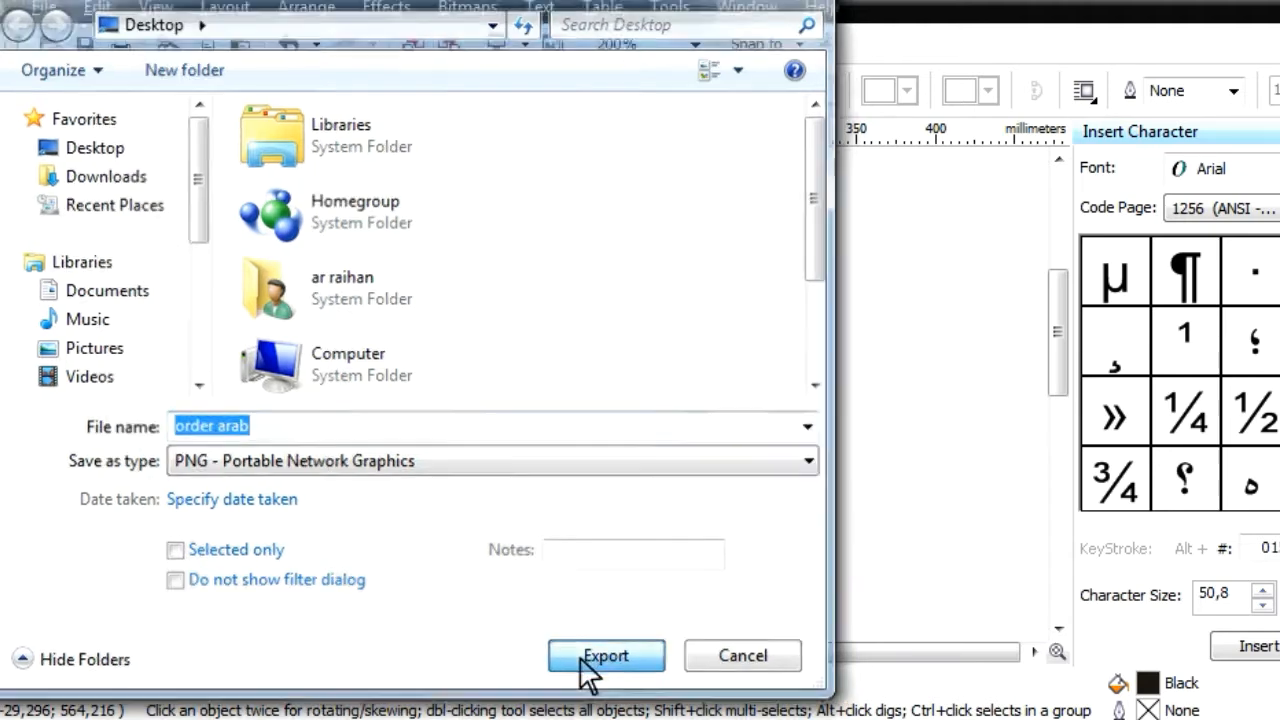
click(672, 548)
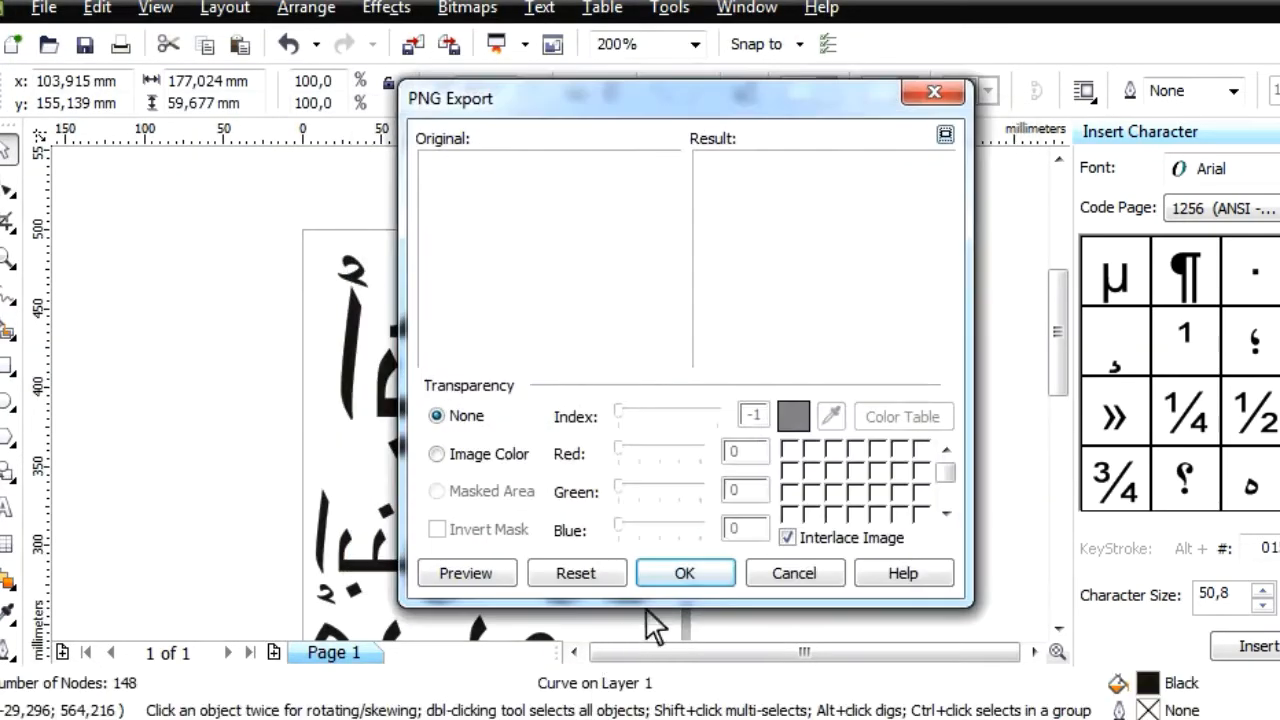
click(684, 568)
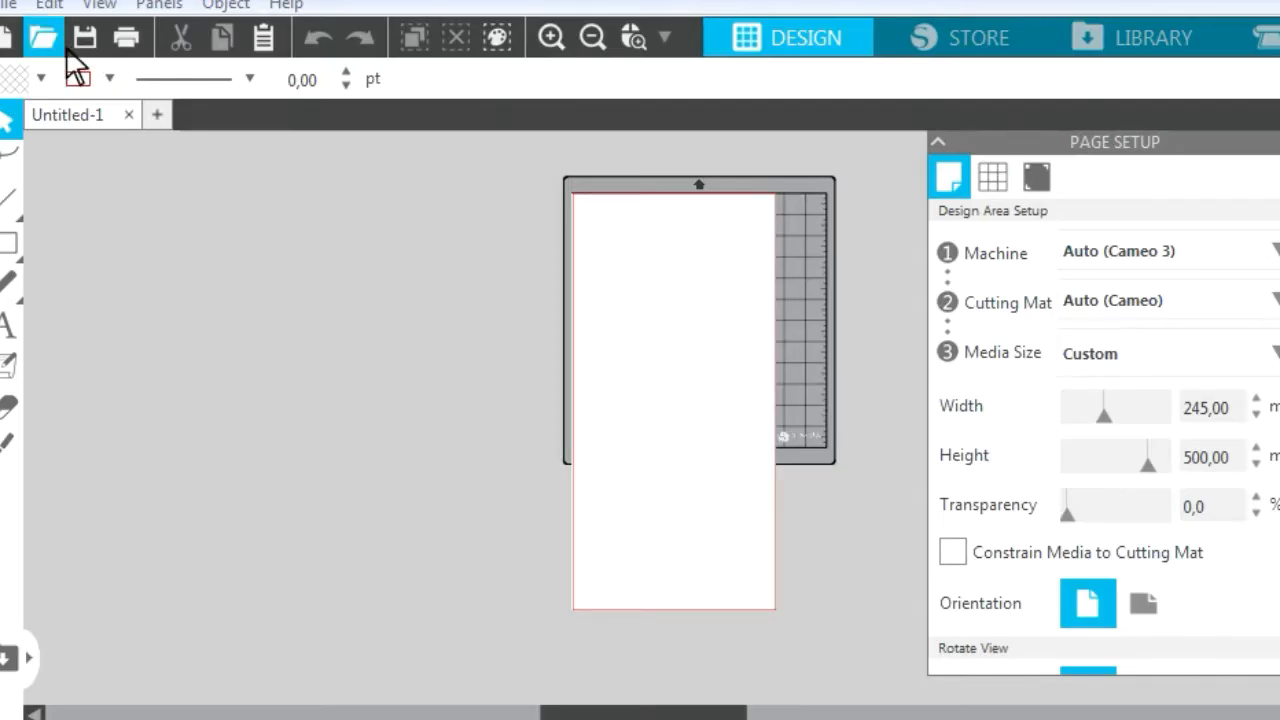
Switch to Silhouette Studio and open the PNG image "order arab" from the Desktop
key(ctrl+o)
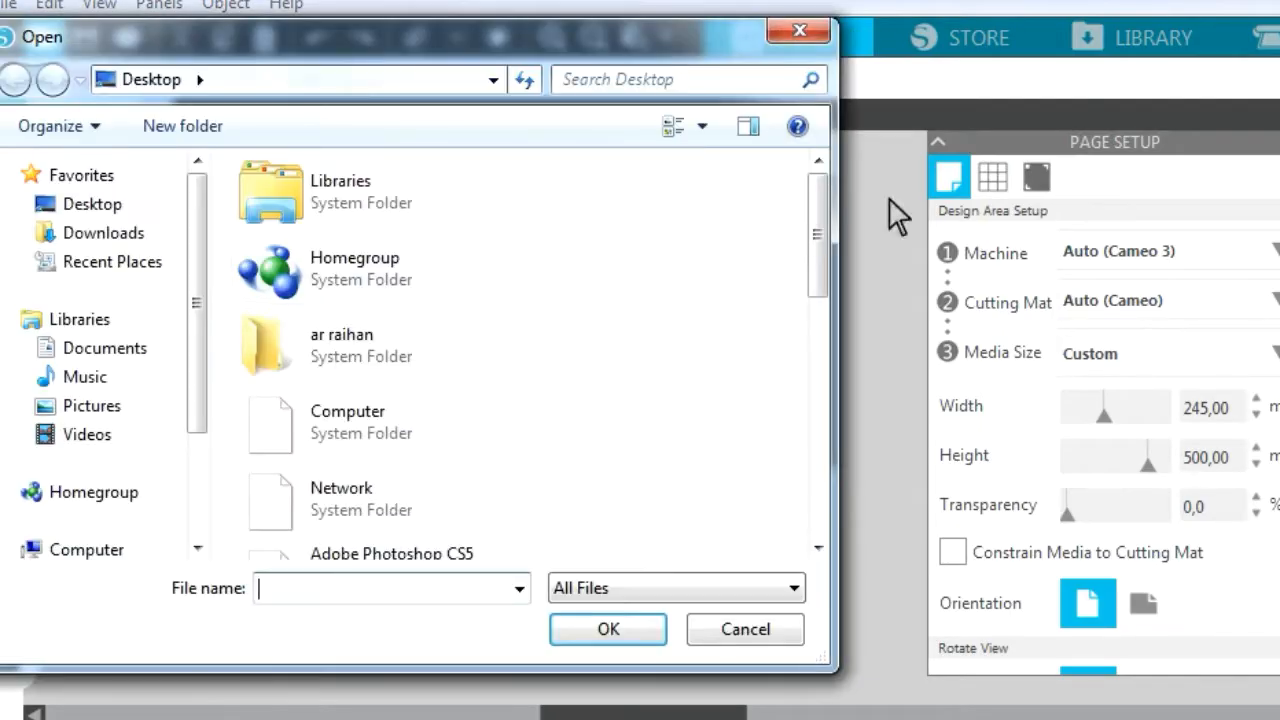
drag(826, 222, 823, 503)
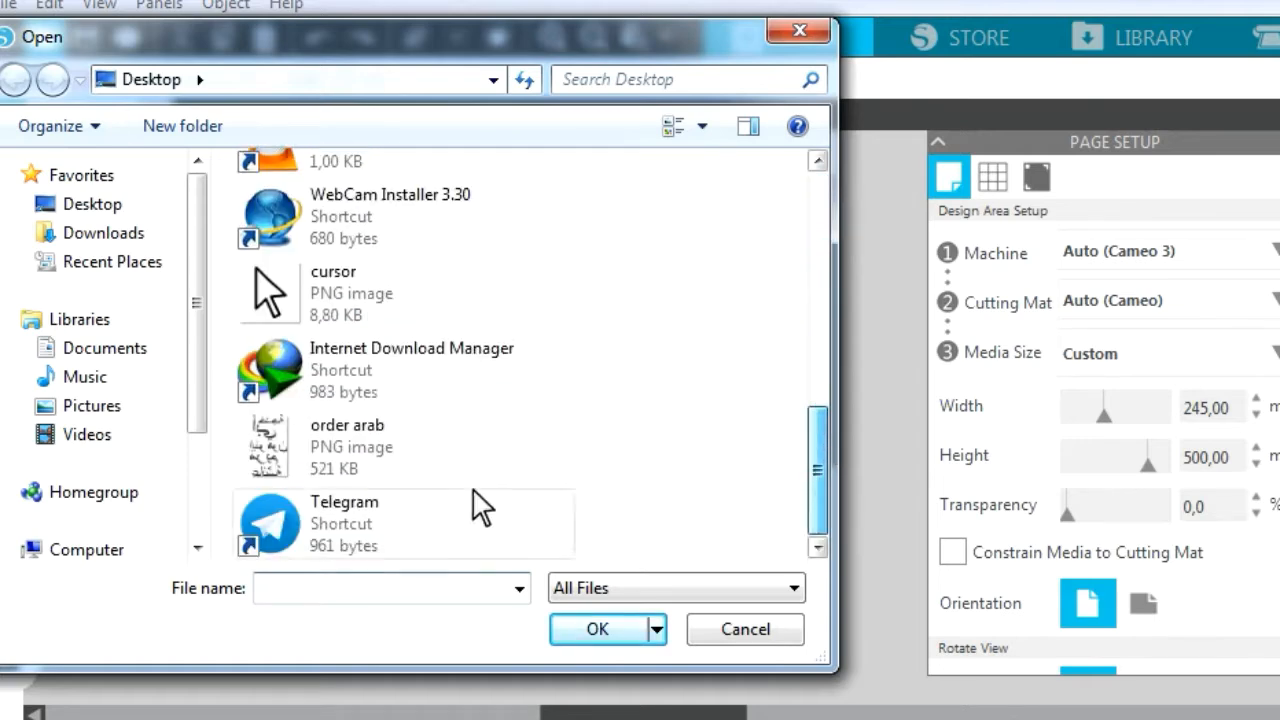
click(373, 471)
double_click(373, 471)
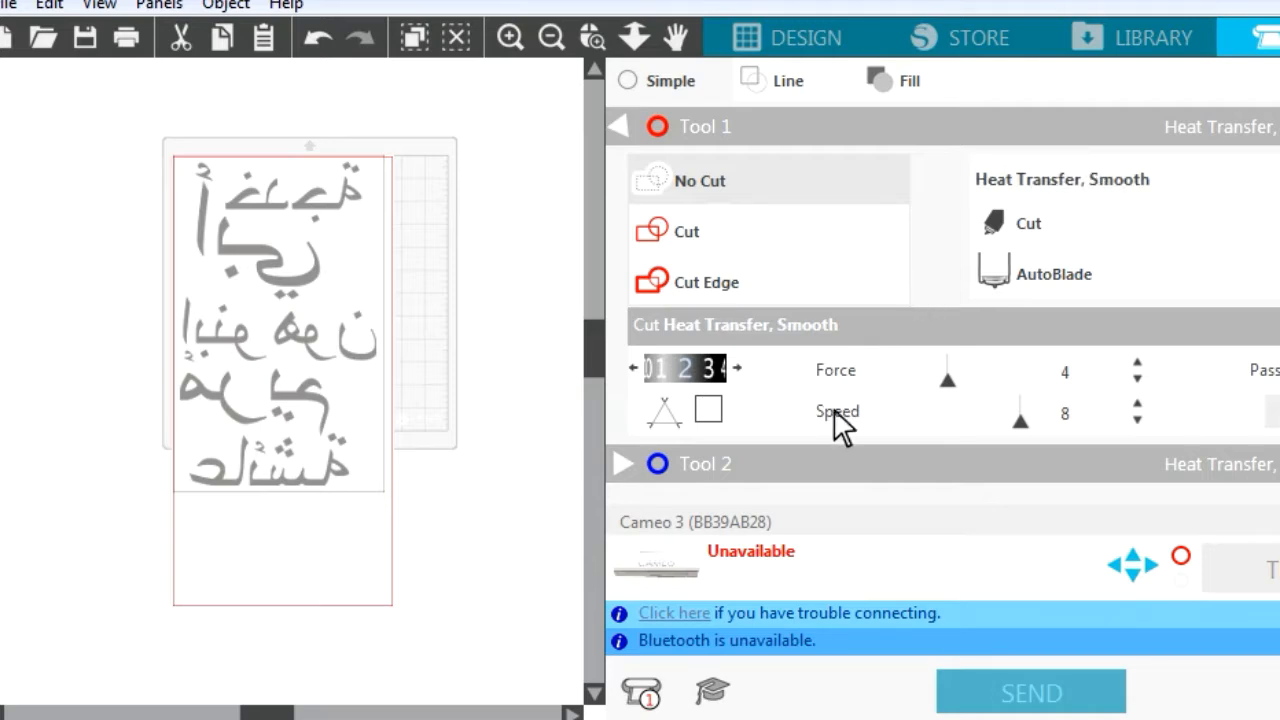
For the Heat Transfer, Smooth material on Tool 1, set the blade depth to 4 and the force to 12
click(738, 368)
click(741, 368)
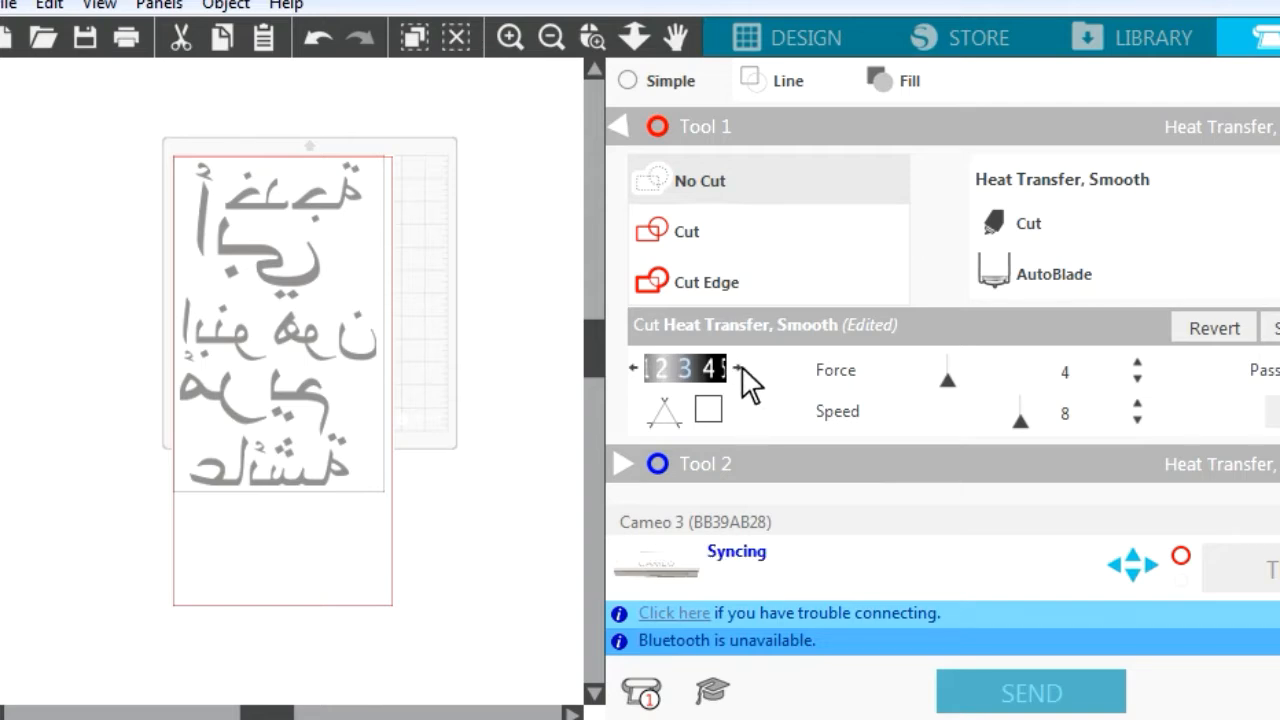
click(741, 368)
click(1090, 394)
text(12)
key(Return)
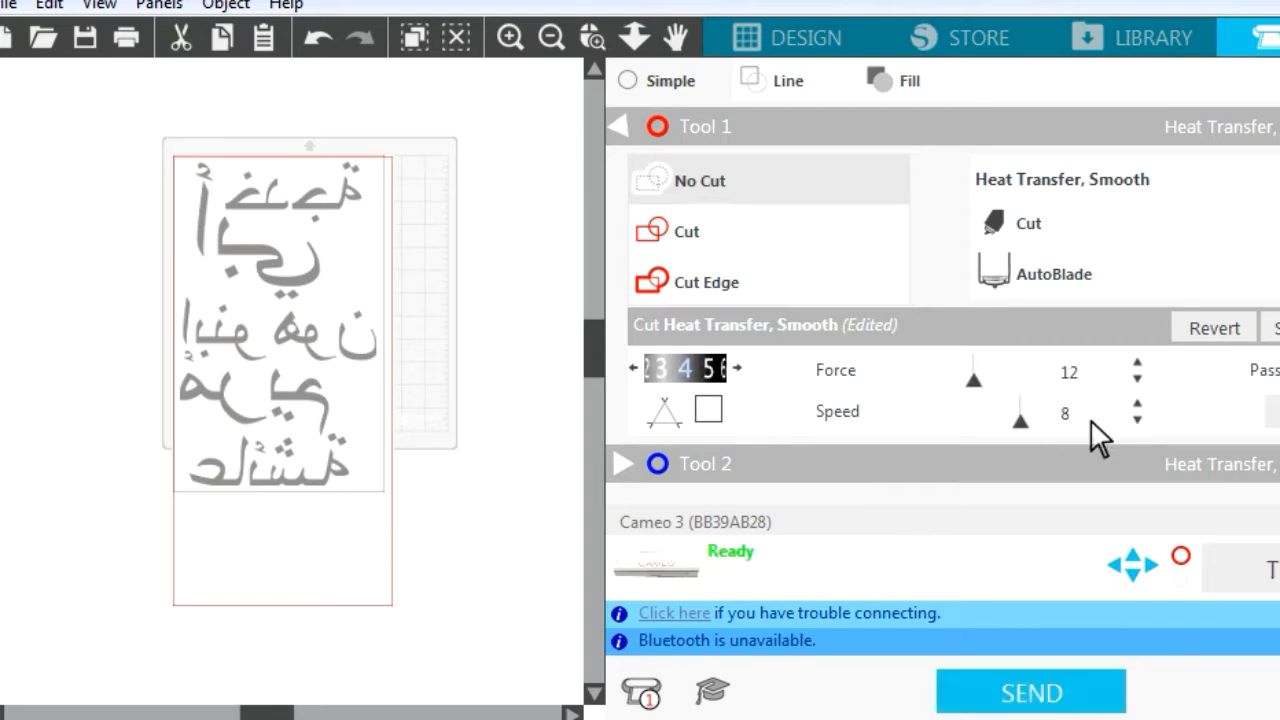
Set Tool 1's cutting speed to 6 and raise its blade depth to 5
click(1090, 419)
text(6)
key(Return)
click(737, 368)
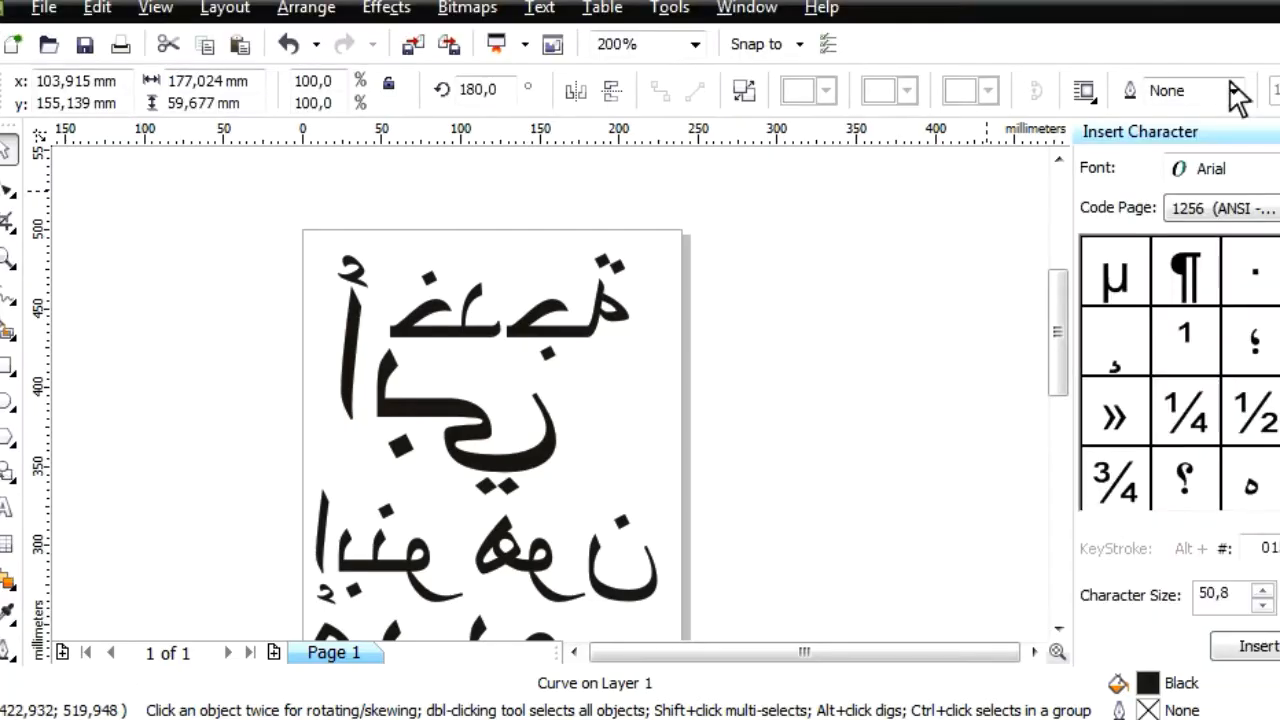
Close CorelDRAW without saving the changes to Graphic1, and send the Arabic name design to the Cameo 3 cutter
key(alt+F4)
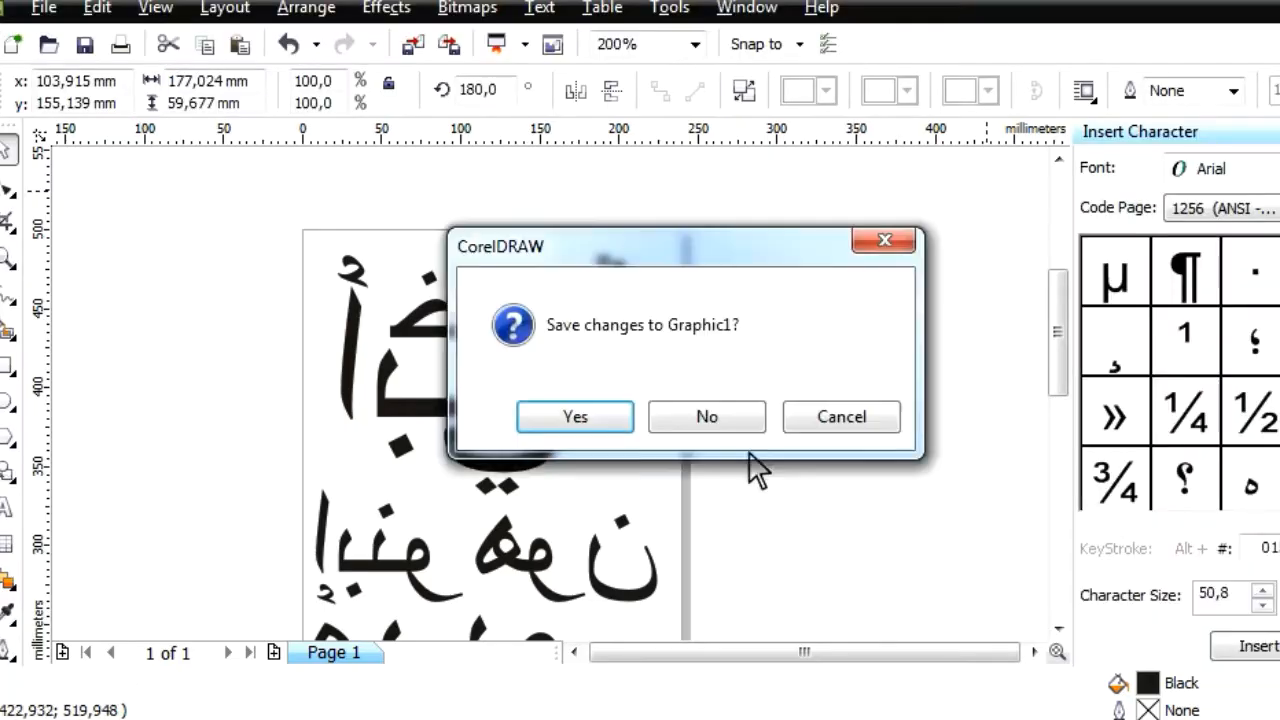
click(703, 420)
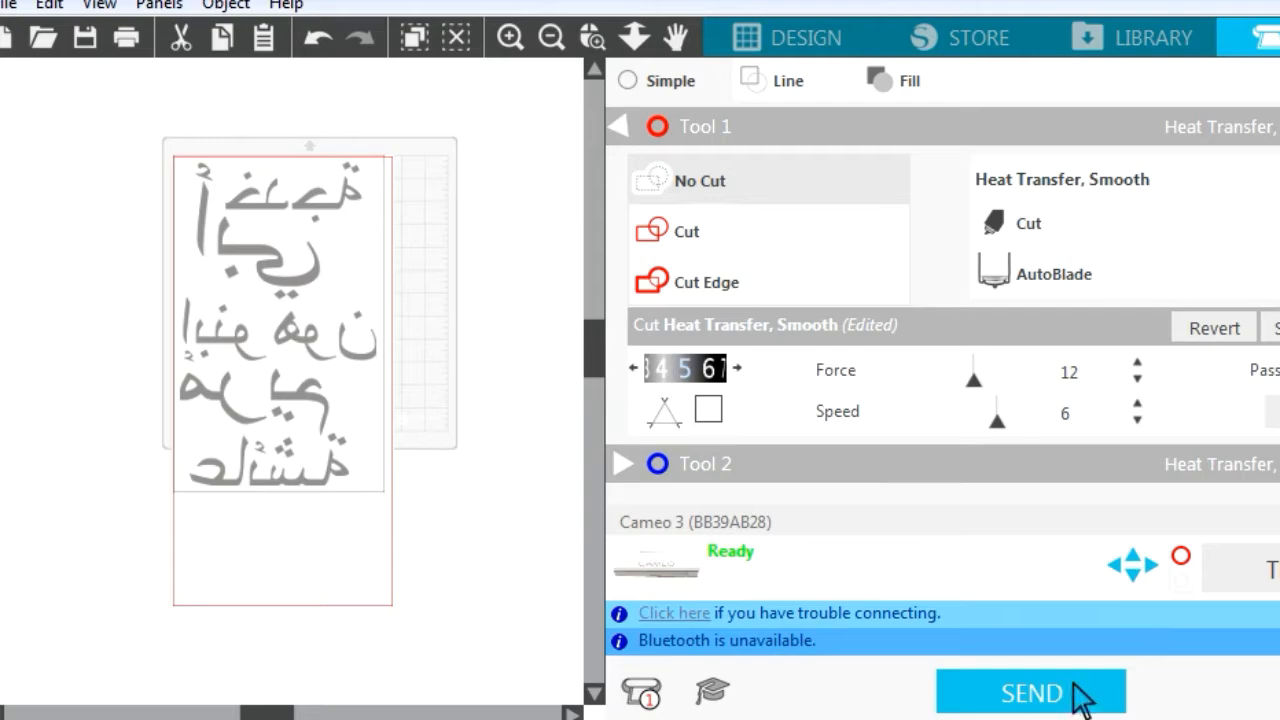
click(1023, 694)
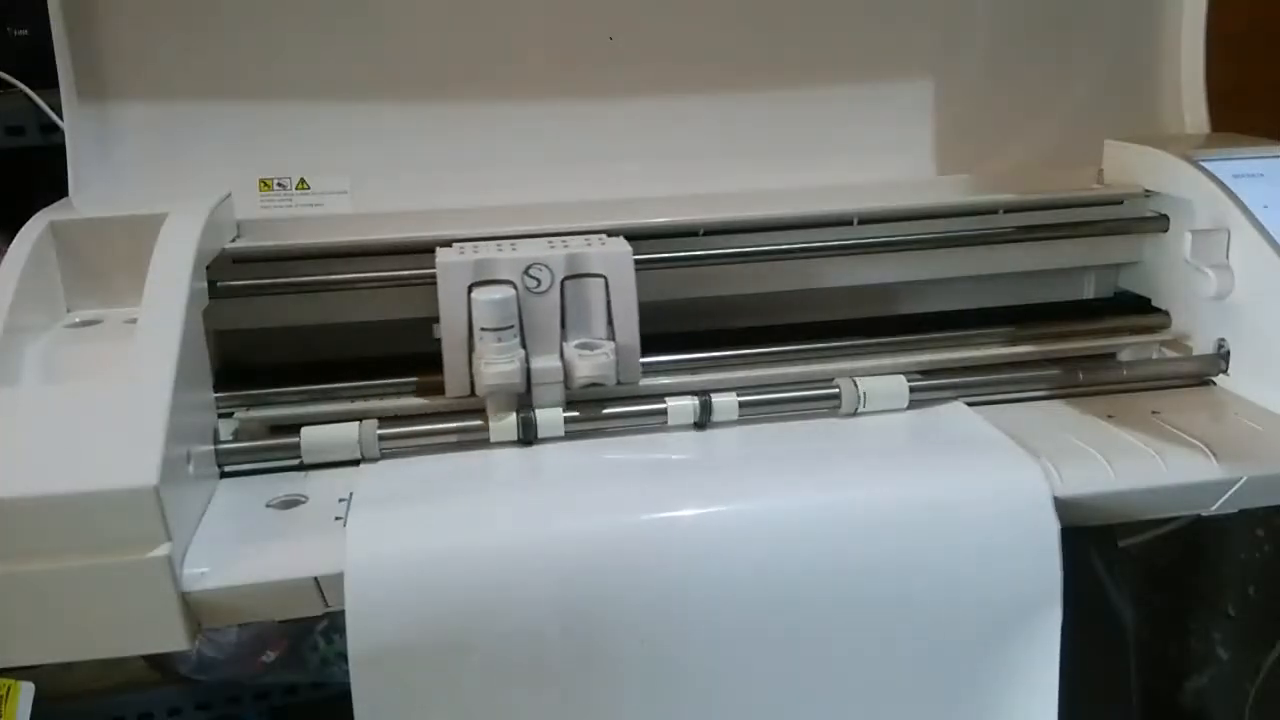